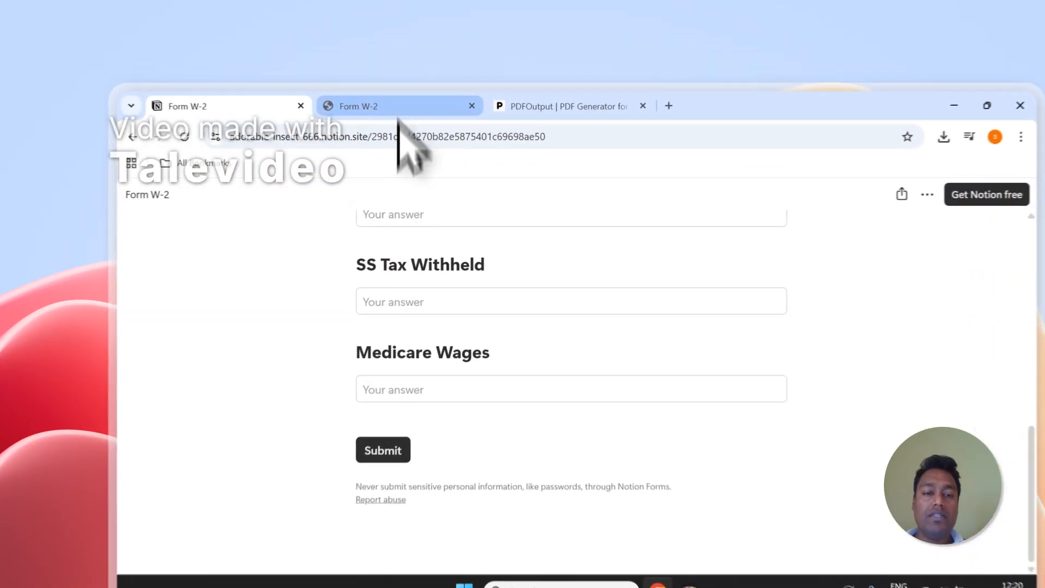
Select and then deselect the Entry-1 and Entry-2 rows, leaving the Form W-2 table unchanged, and bring up PDFOutput.
click(175, 454)
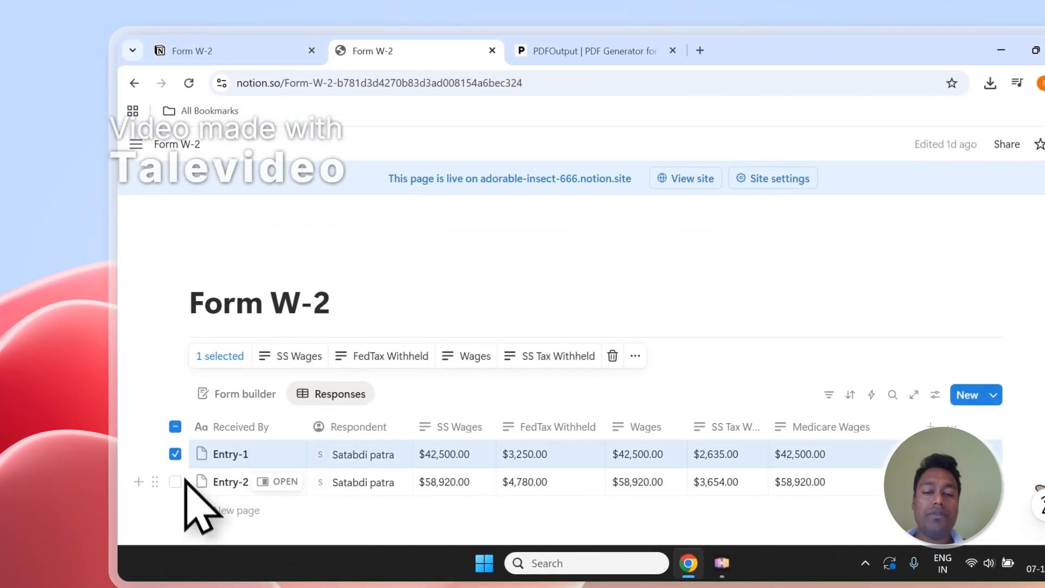
click(175, 481)
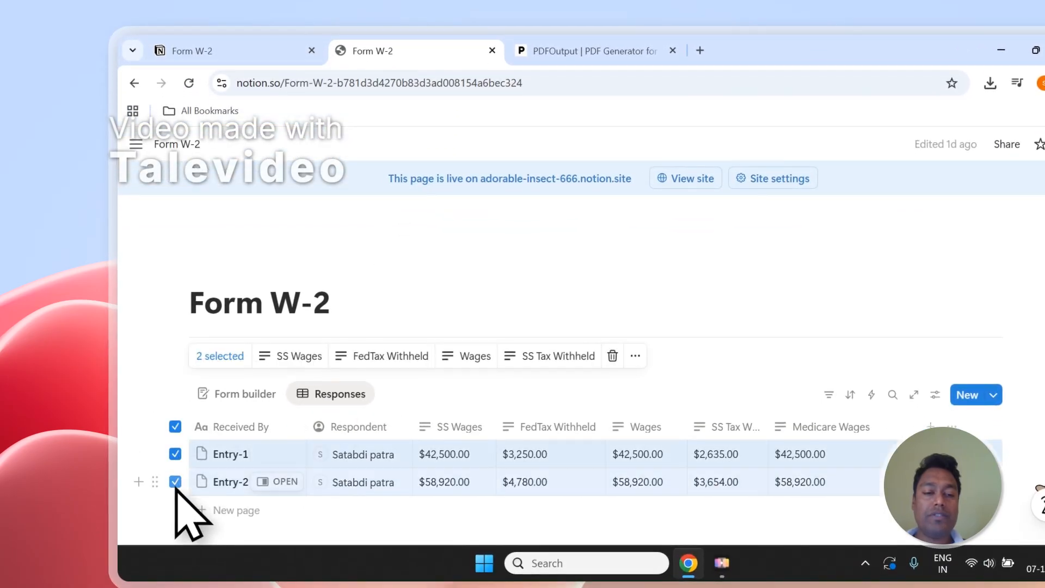
click(175, 428)
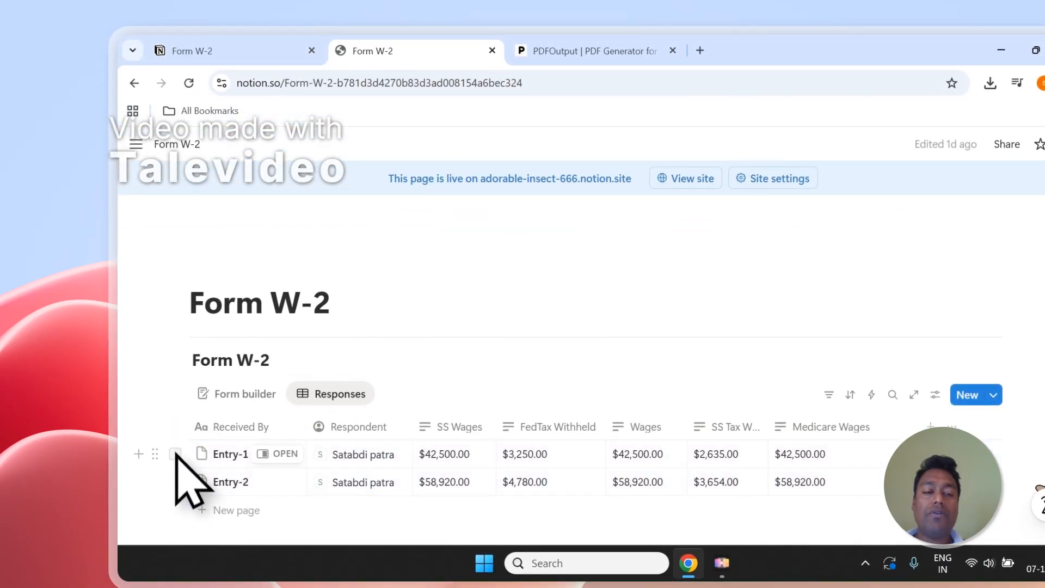
click(175, 453)
click(175, 481)
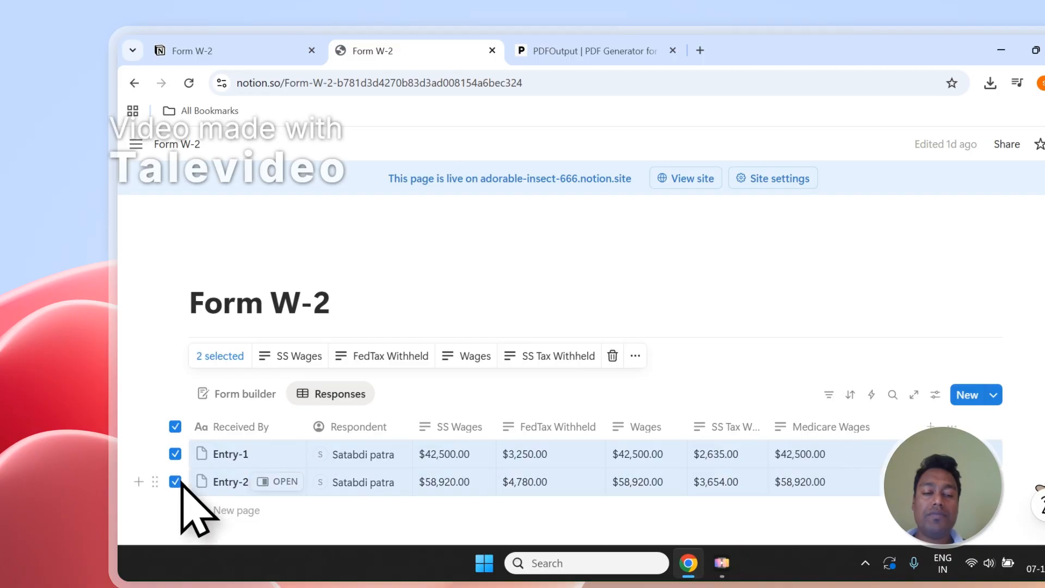
click(176, 428)
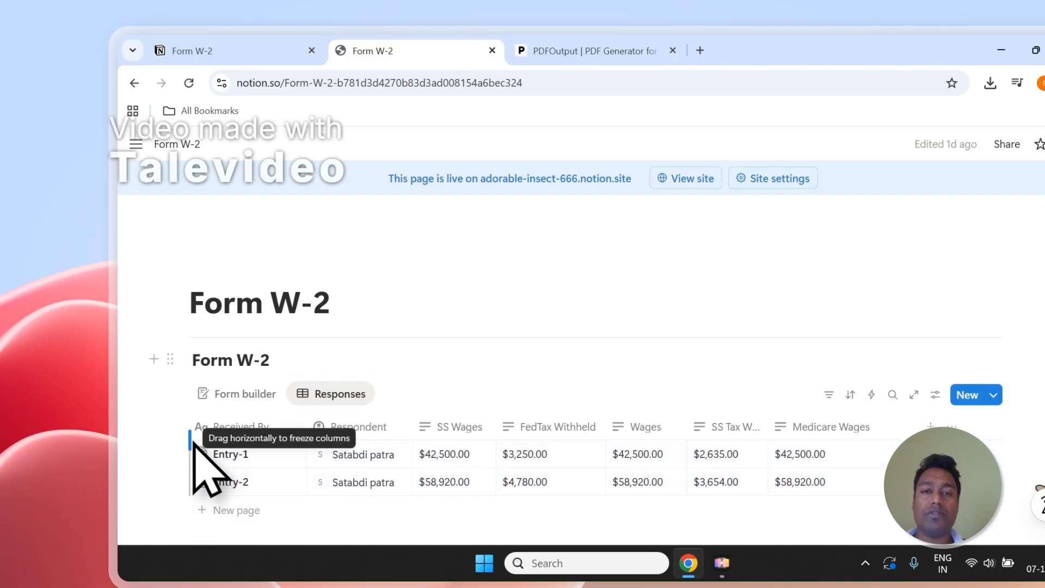
click(588, 53)
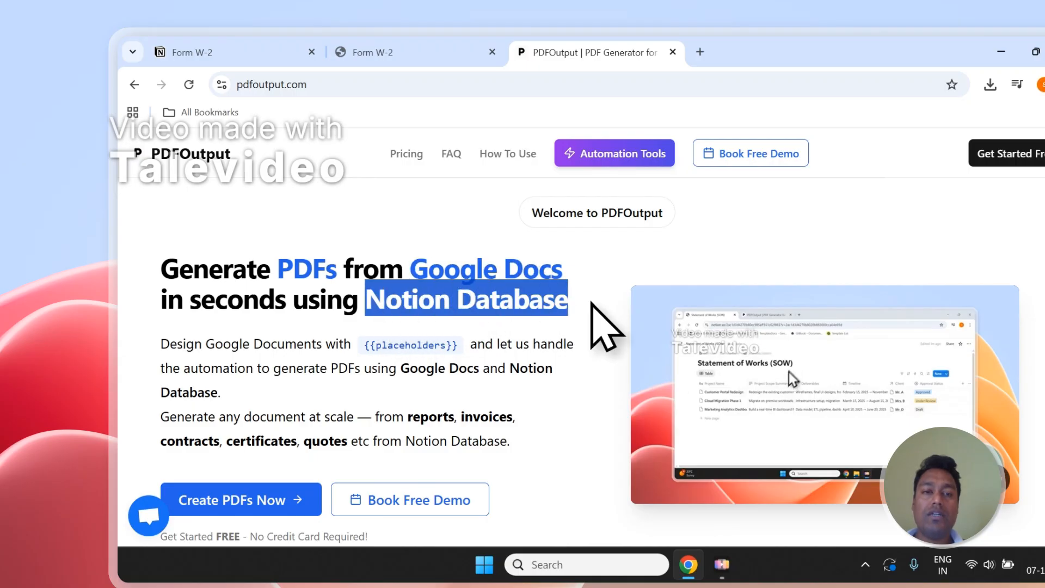
Go from the PDFOutput home page to its sign-in page via Create PDFs Now.
click(474, 52)
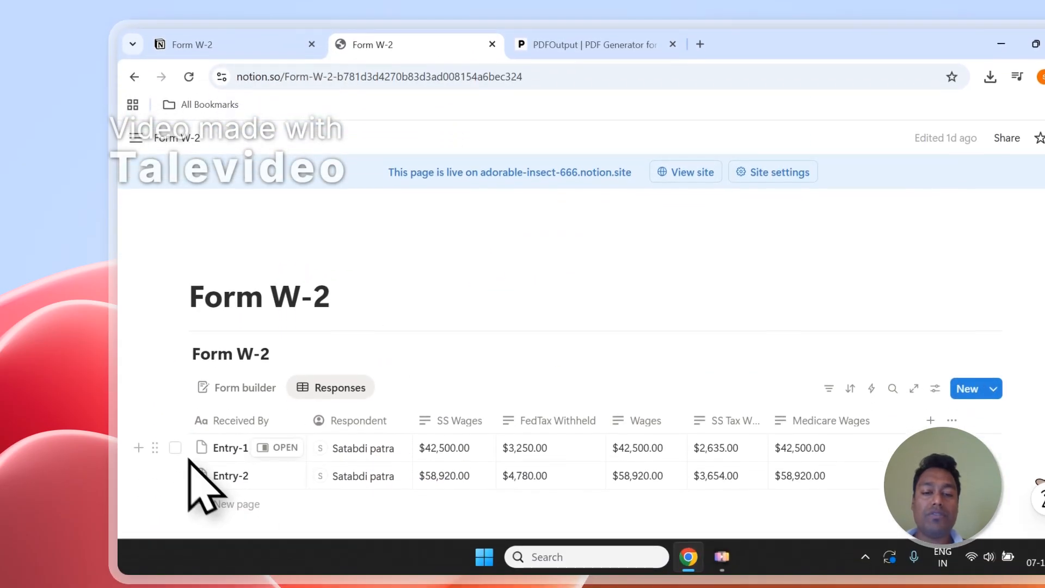
click(637, 63)
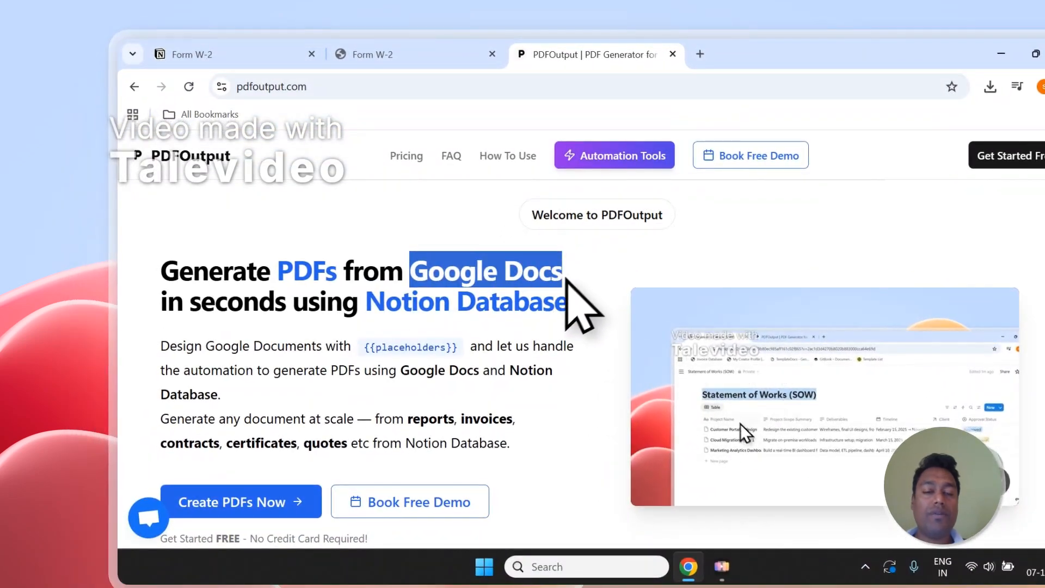
scroll(416, 348, down, 1)
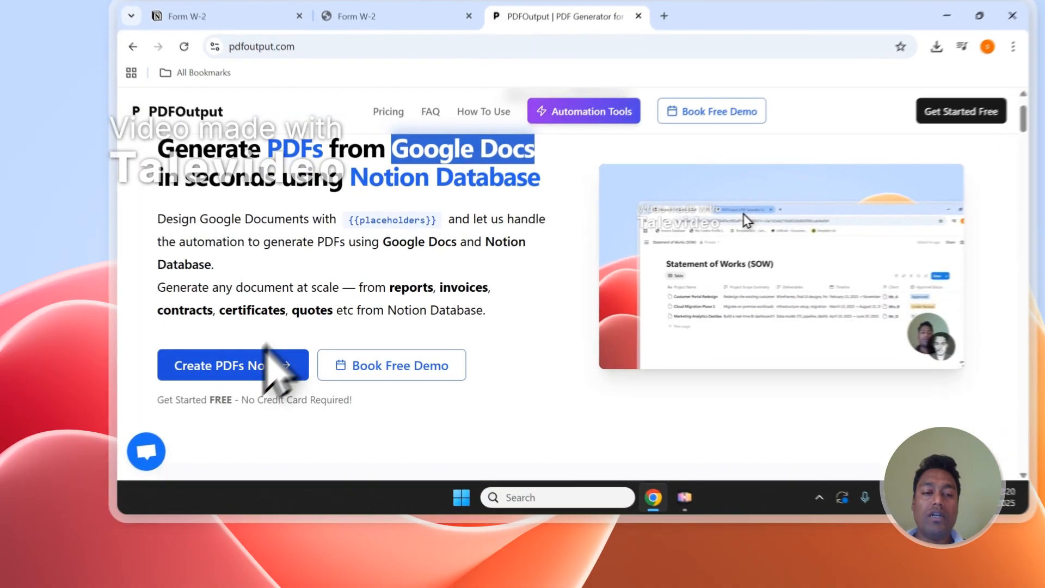
click(267, 354)
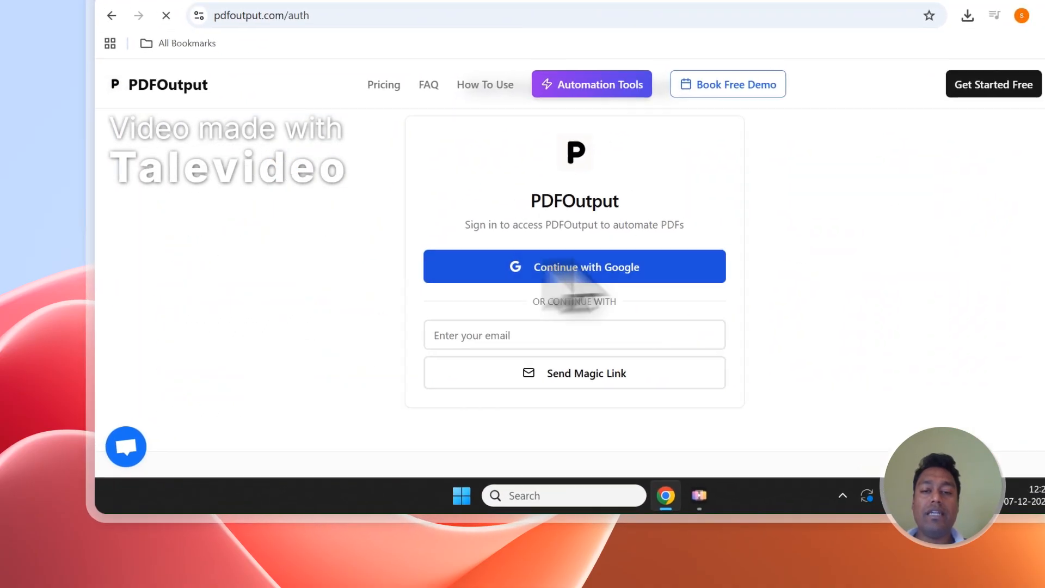
Sign in to PDFOutput with a Google account and confirm the consent page.
click(555, 270)
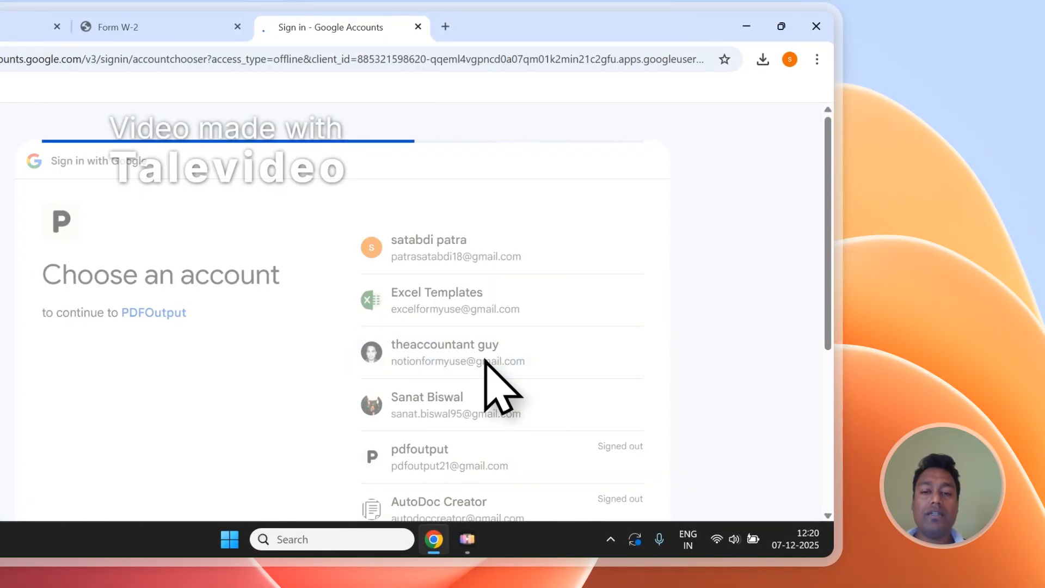
click(564, 409)
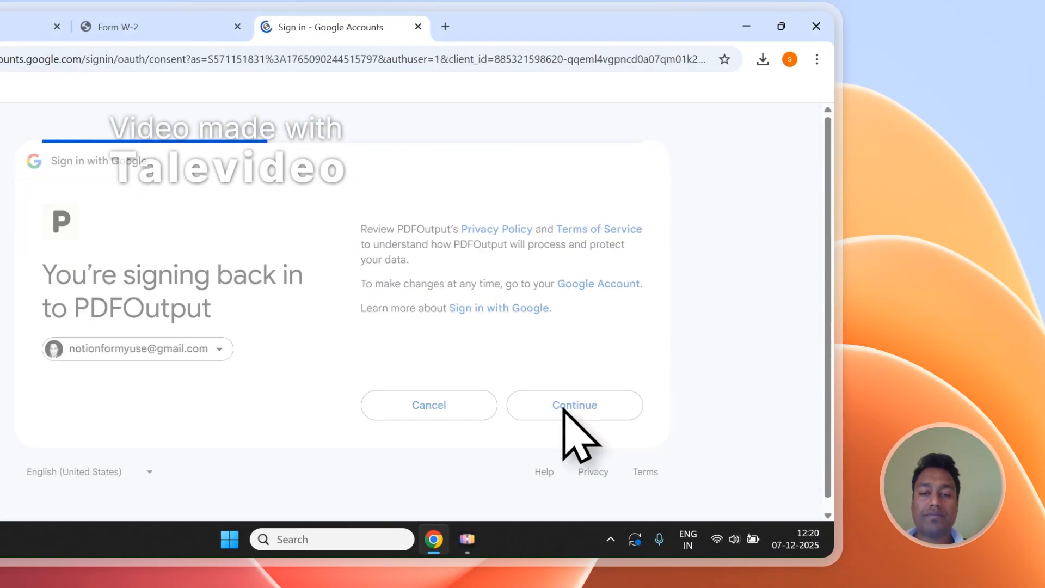
click(566, 505)
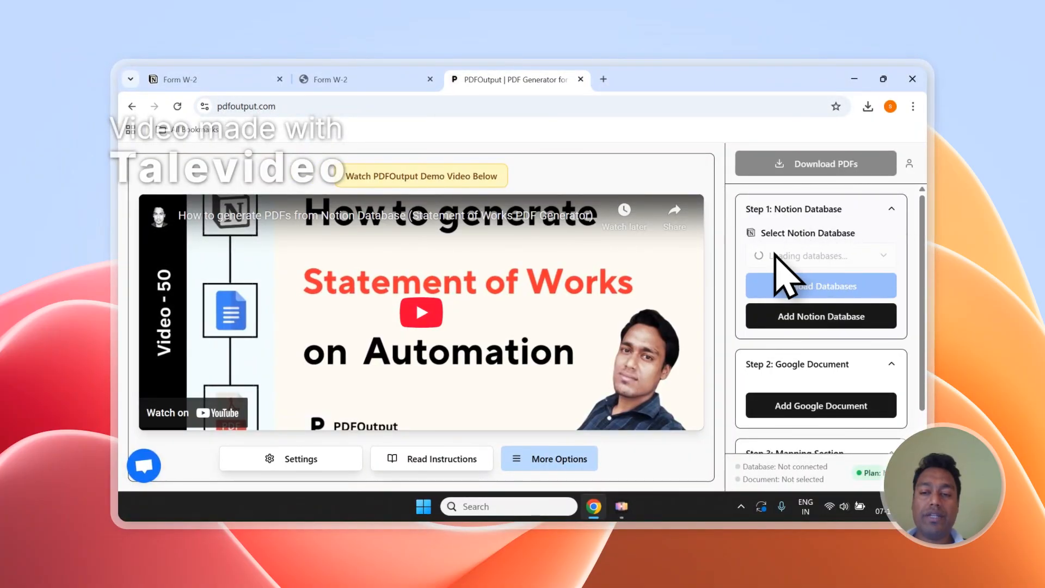
Review the dashboard with the Work Order PDF Generator database loaded, then begin adding another Notion database.
scroll(774, 254, down, 1)
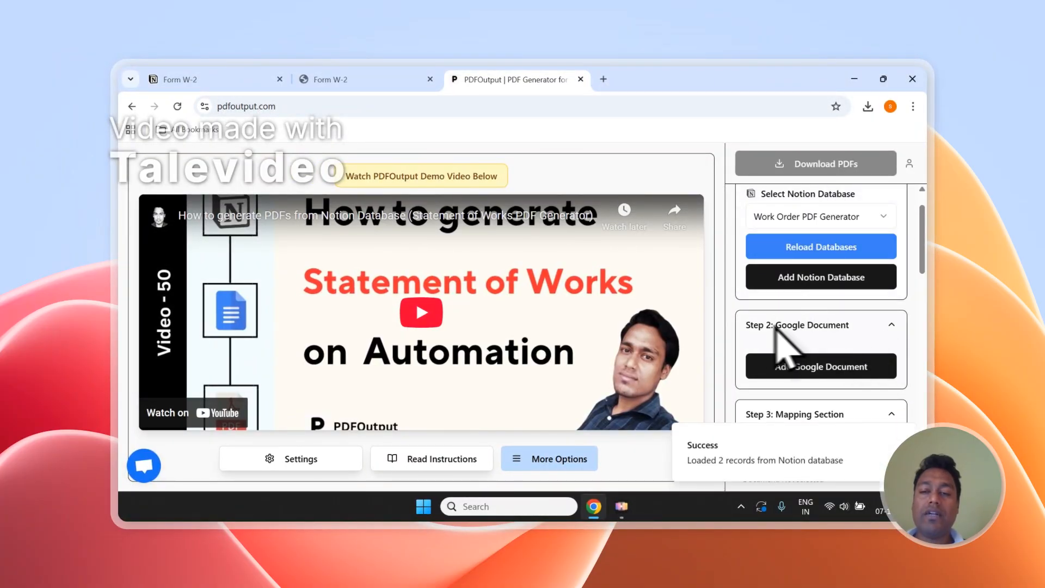
scroll(778, 329, down, 2)
scroll(812, 297, down, 12)
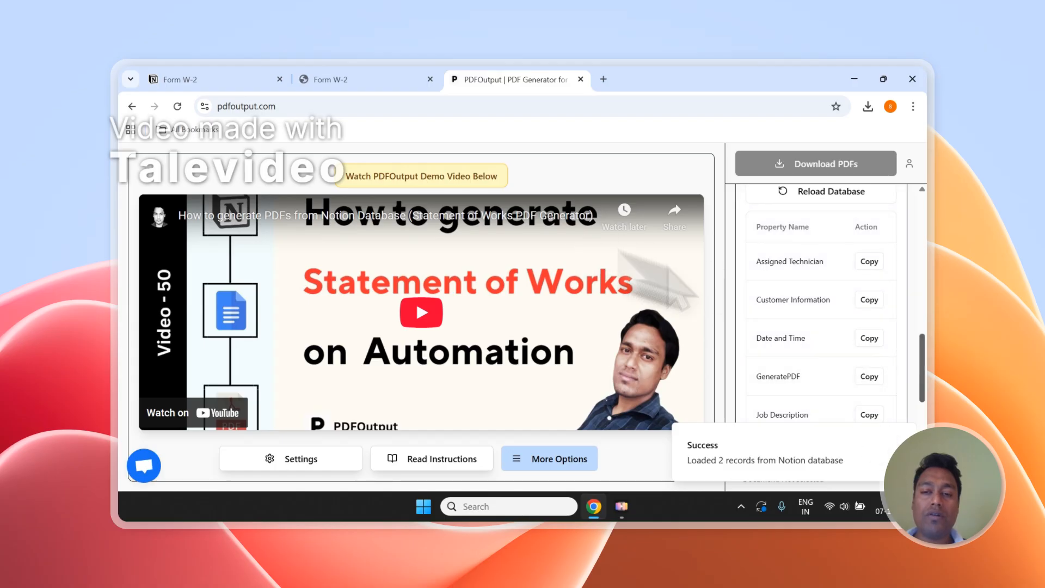
scroll(808, 306, up, 15)
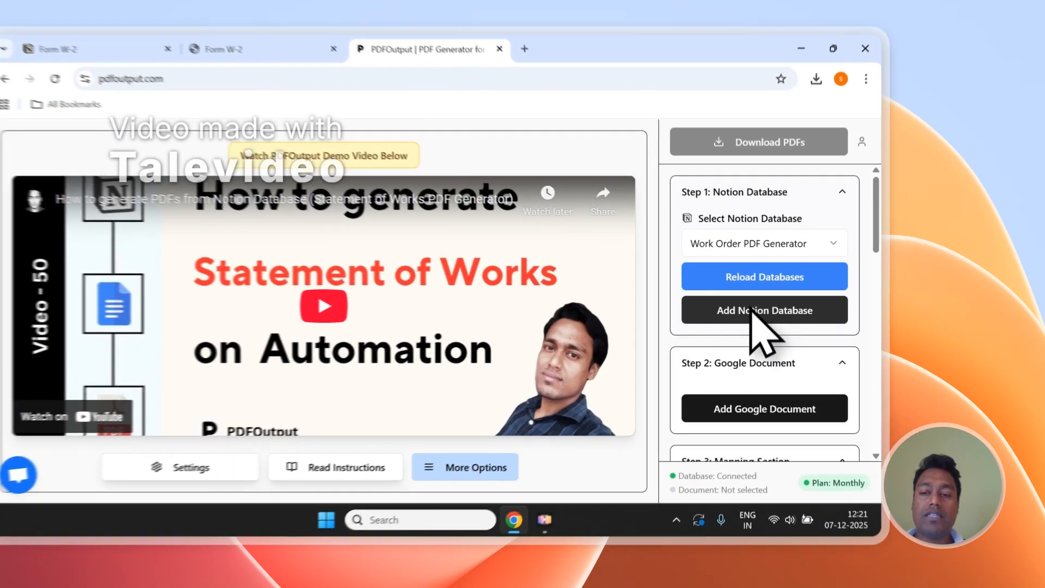
click(811, 314)
Copy the Form W-2 page title and open Notion's page-access screen for PDFOutput.
click(386, 79)
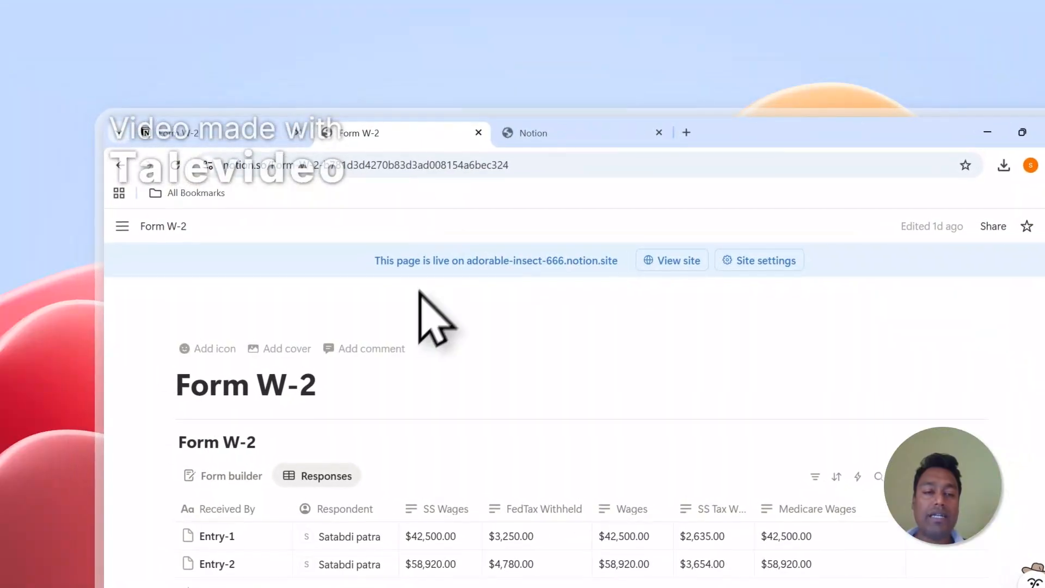
drag(314, 380, 187, 393)
right_click(232, 403)
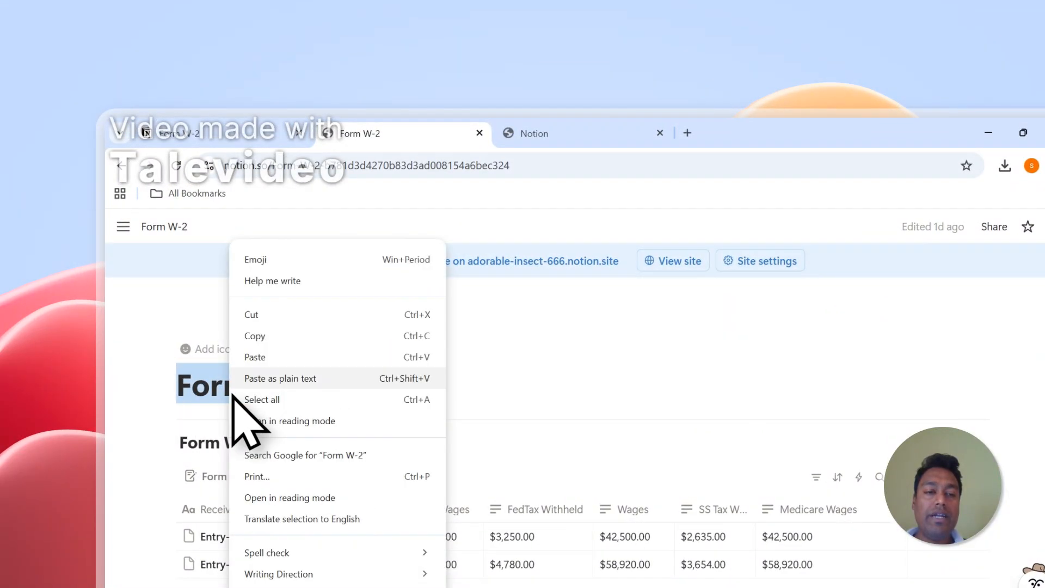
click(255, 335)
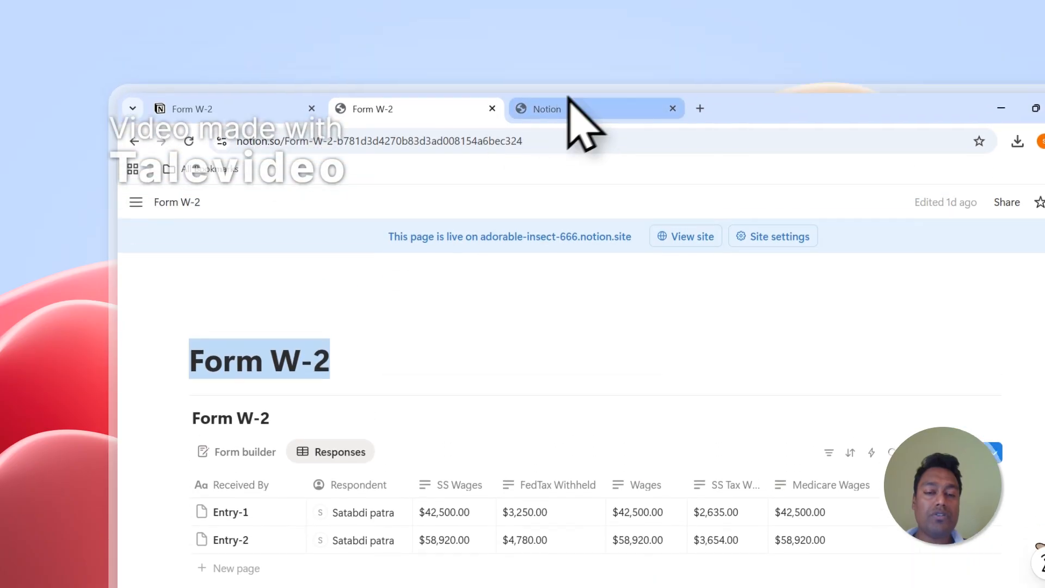
click(547, 16)
Paste 'Form W-2' into the page search and add the Form W-2 page.
click(501, 446)
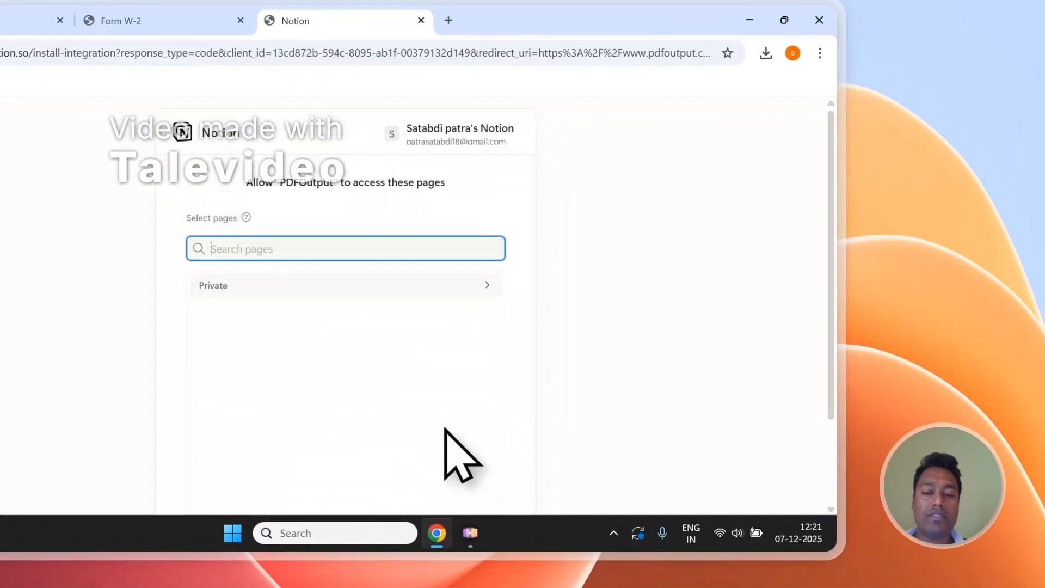
right_click(244, 253)
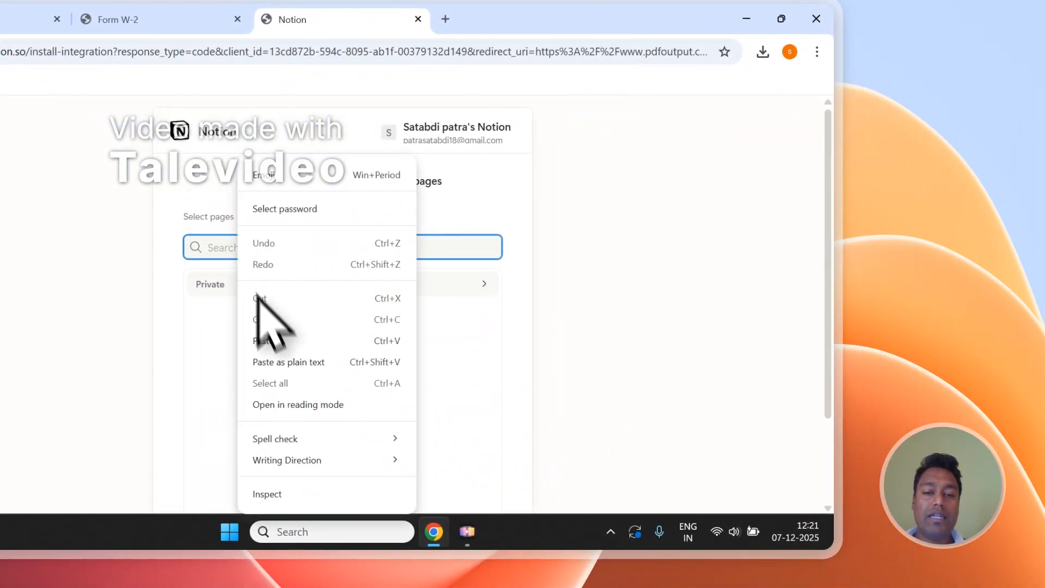
click(263, 341)
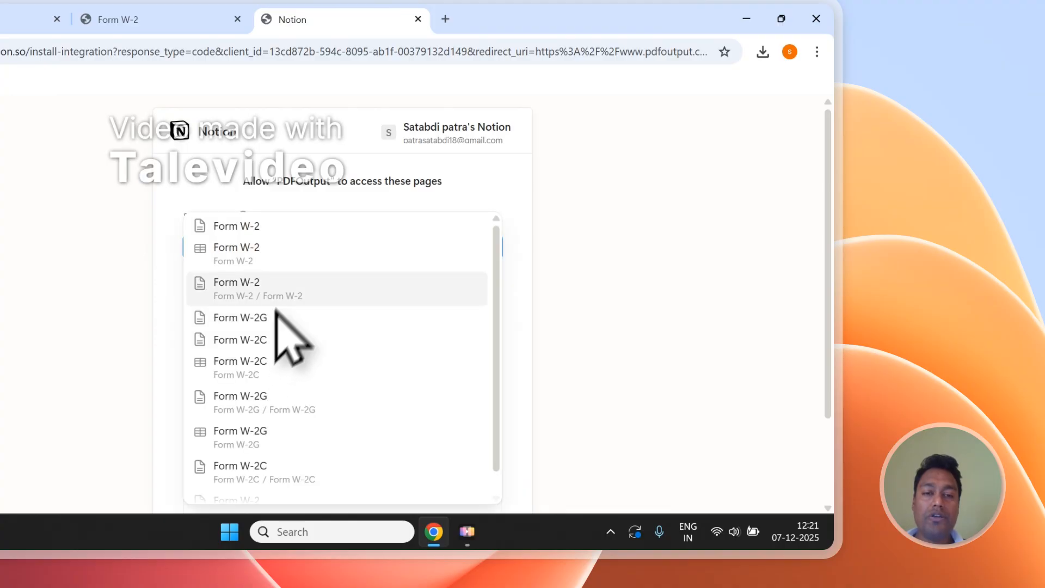
click(256, 224)
click(339, 189)
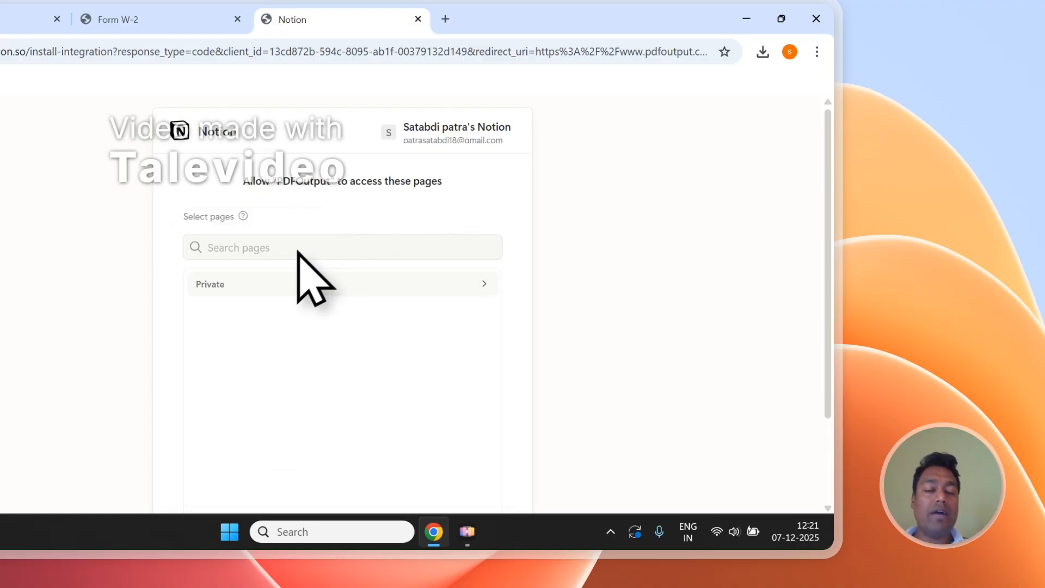
Expand the Private top-level pages list and scroll through it.
click(240, 289)
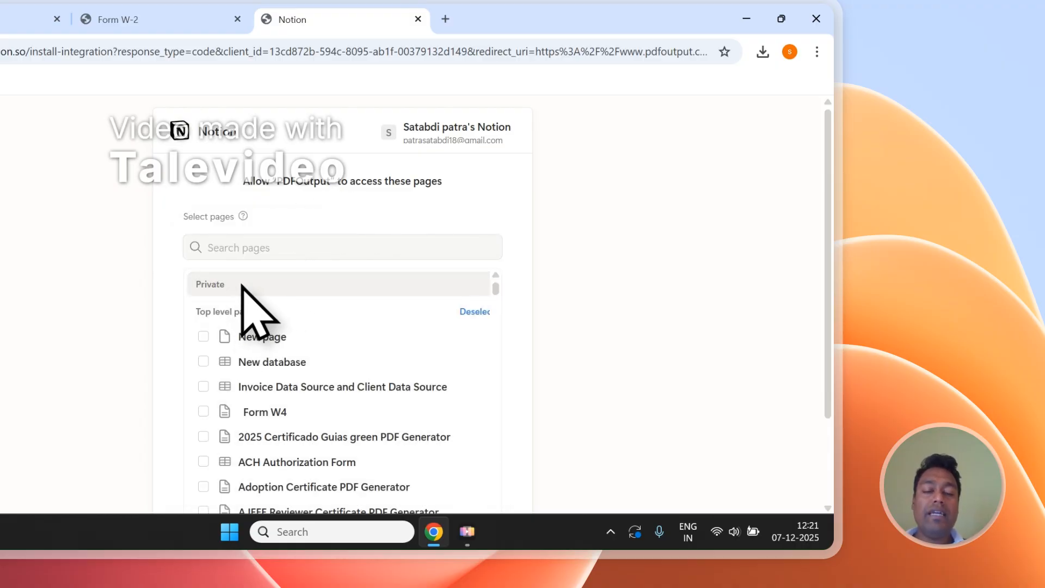
click(249, 248)
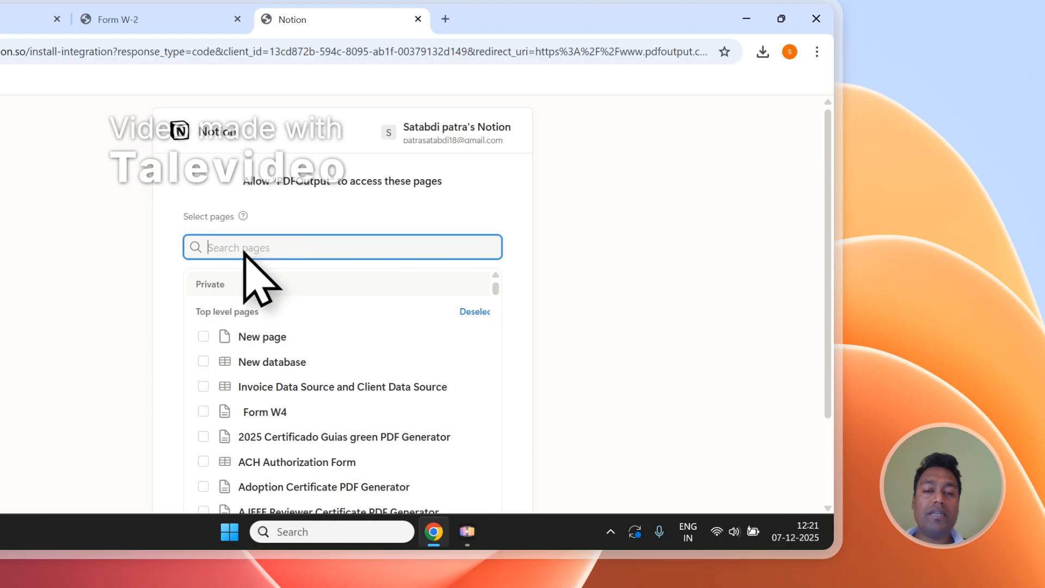
scroll(267, 261, down, 2)
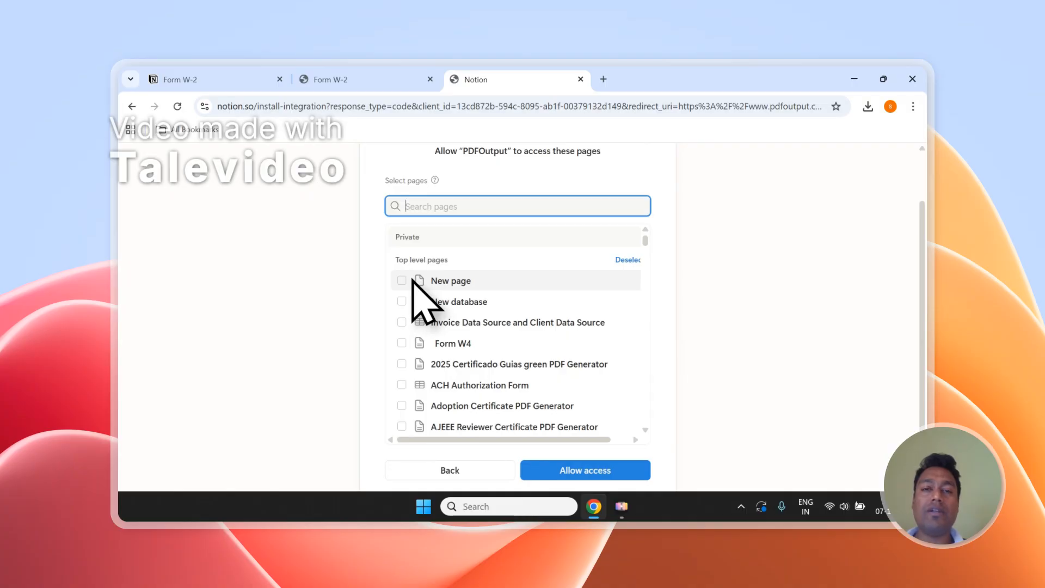
scroll(427, 276, up, 2)
Check the Form W-2 page title, then allow PDFOutput access to the selected pages.
click(380, 80)
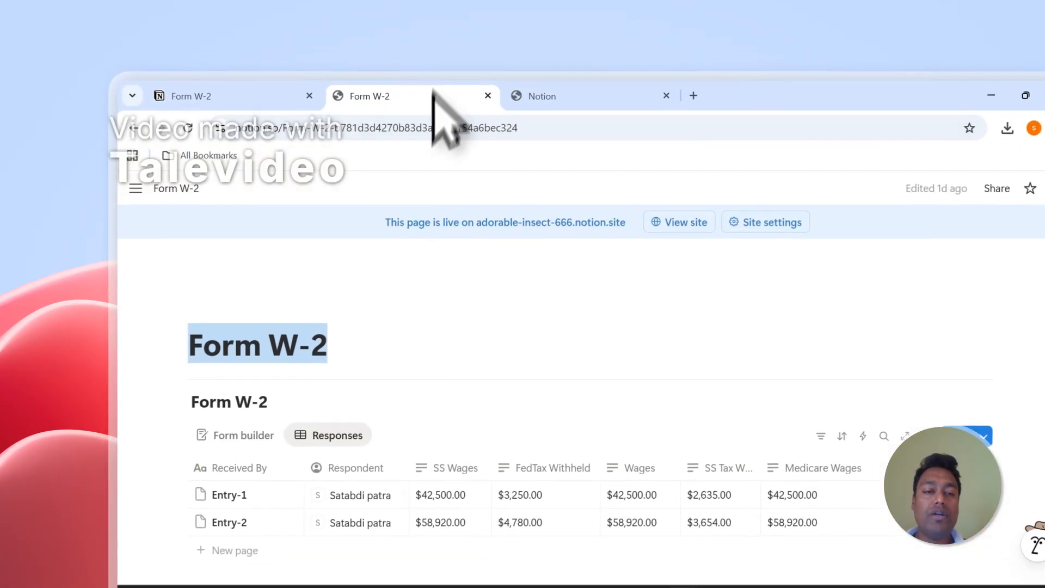
double_click(210, 357)
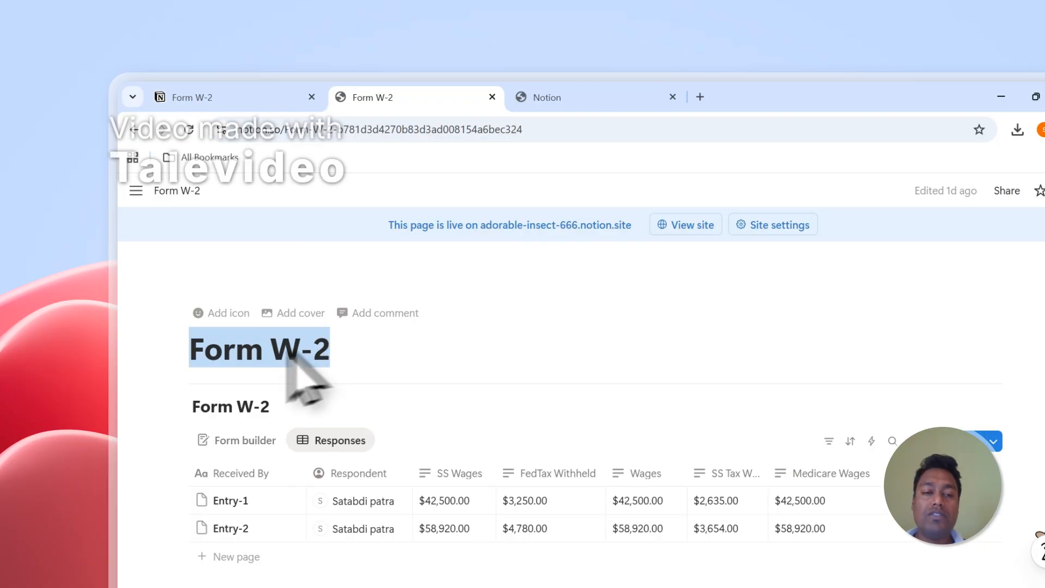
click(211, 353)
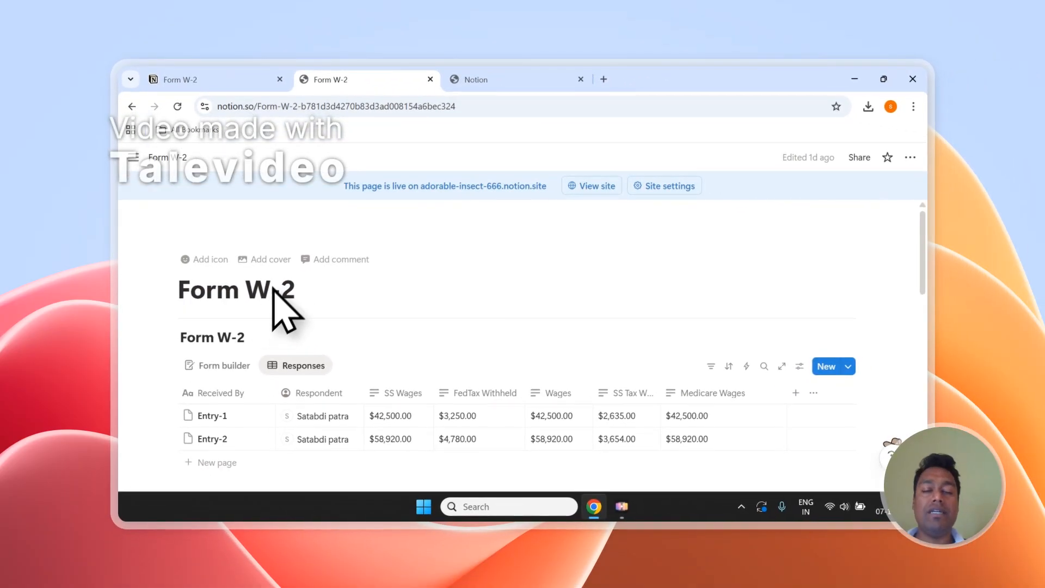
click(492, 80)
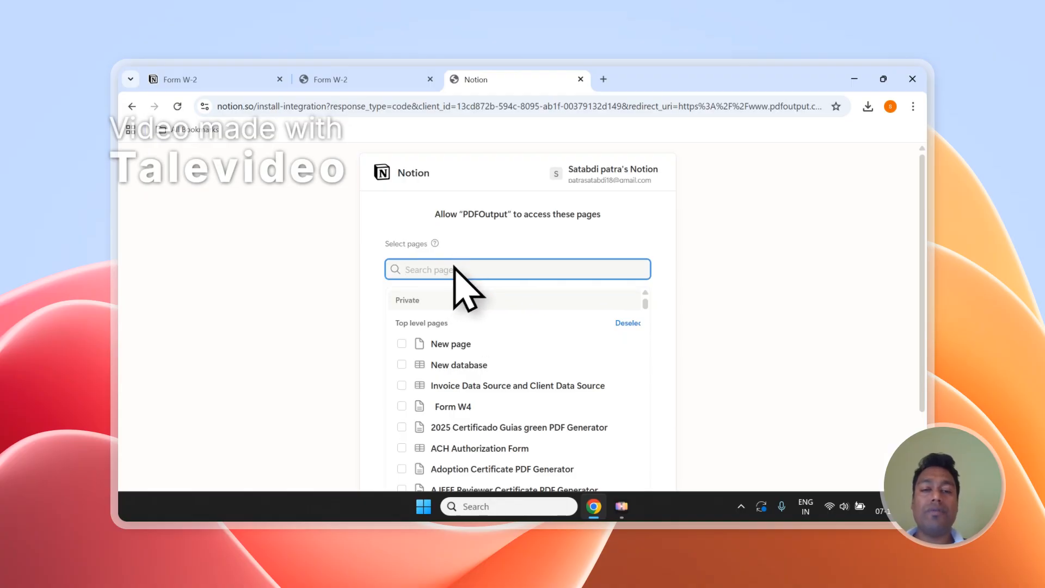
scroll(600, 312, down, 5)
scroll(664, 382, down, 3)
click(616, 438)
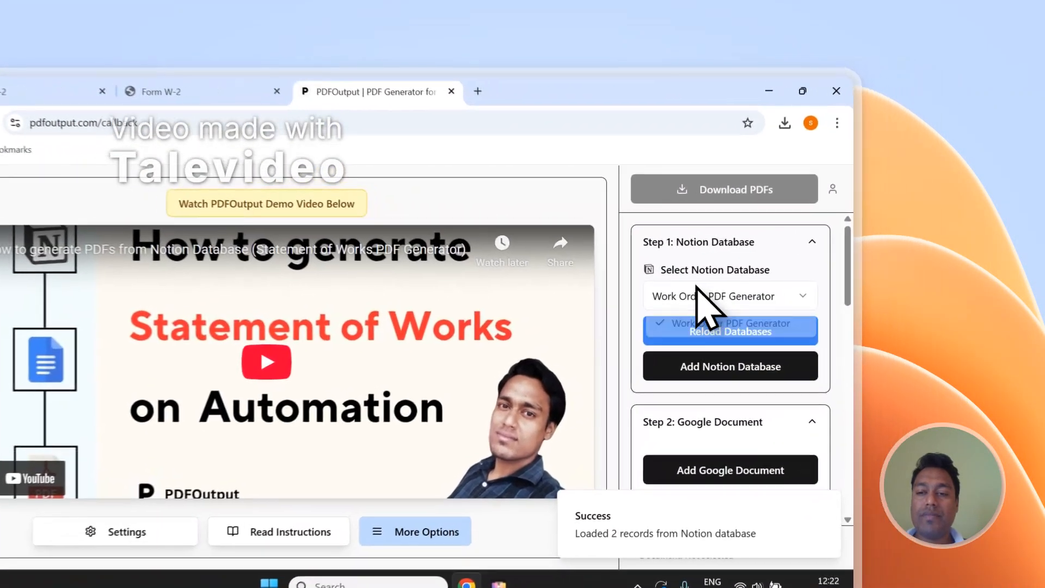
Choose Form W-2 as Step 1's Notion source database.
click(794, 257)
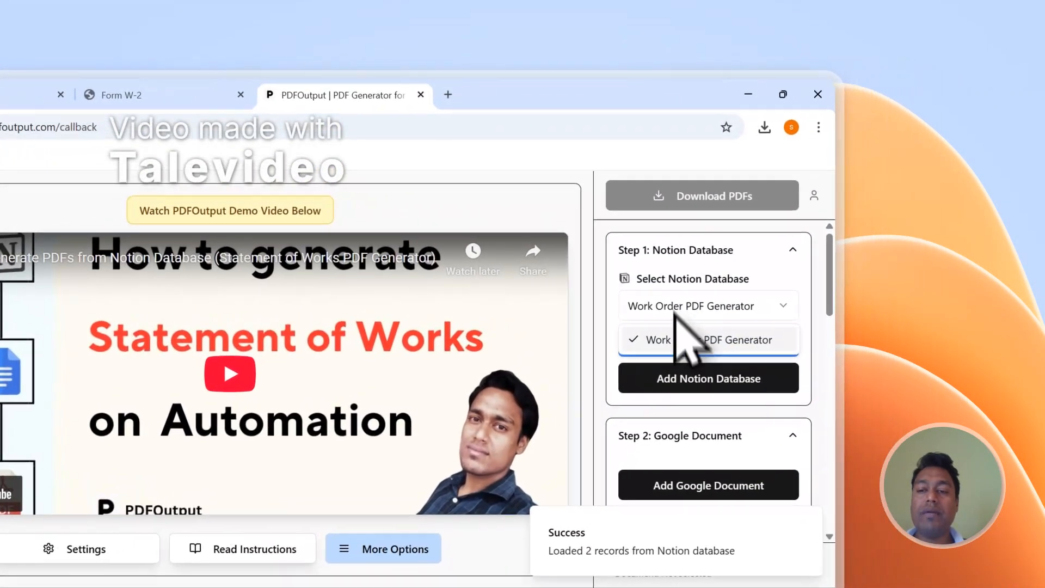
click(678, 329)
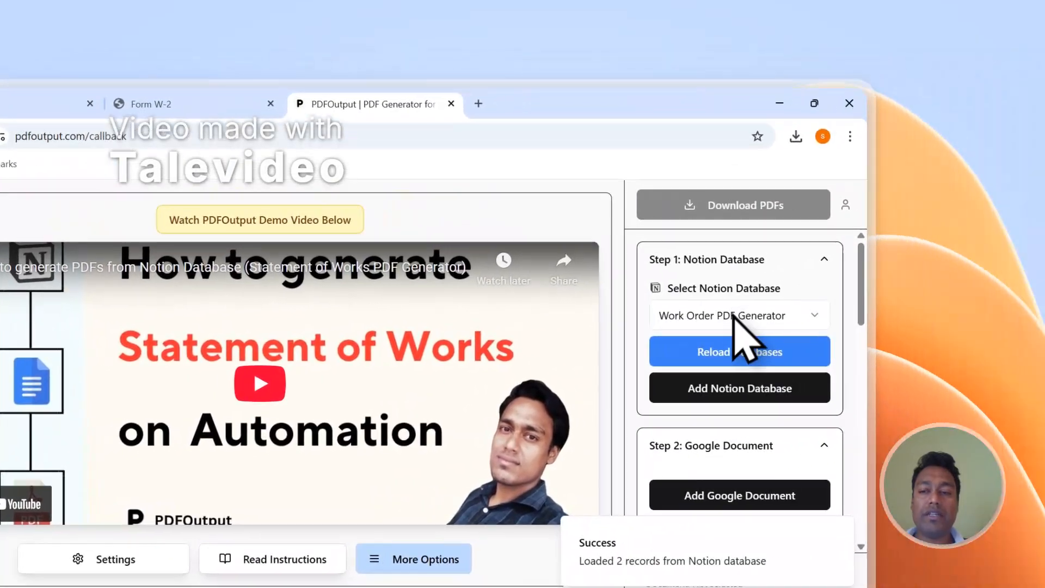
click(947, 293)
click(929, 325)
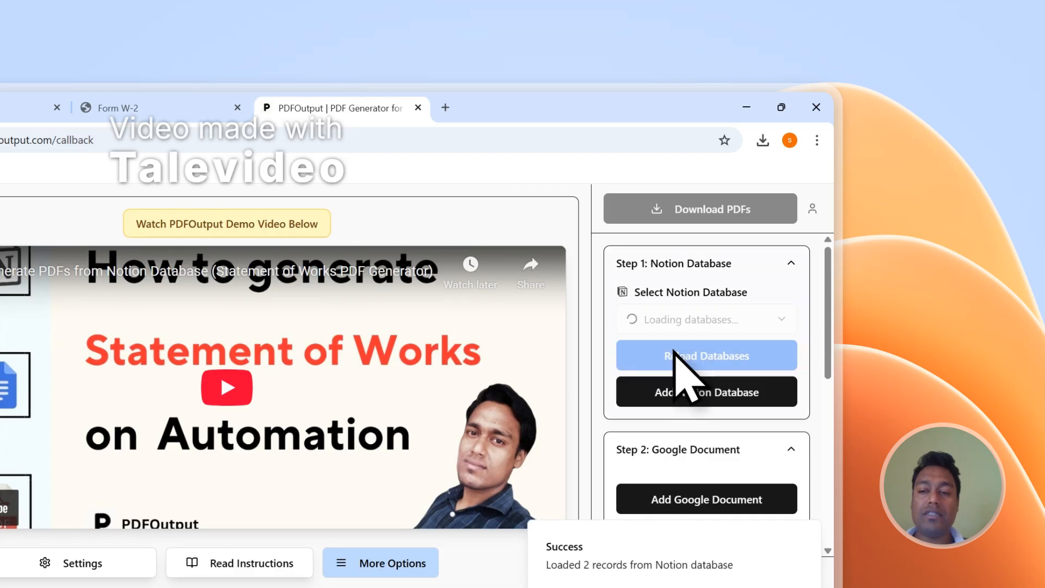
Review the Form W-2 property list and start adding a Google Document template.
scroll(681, 359, down, 10)
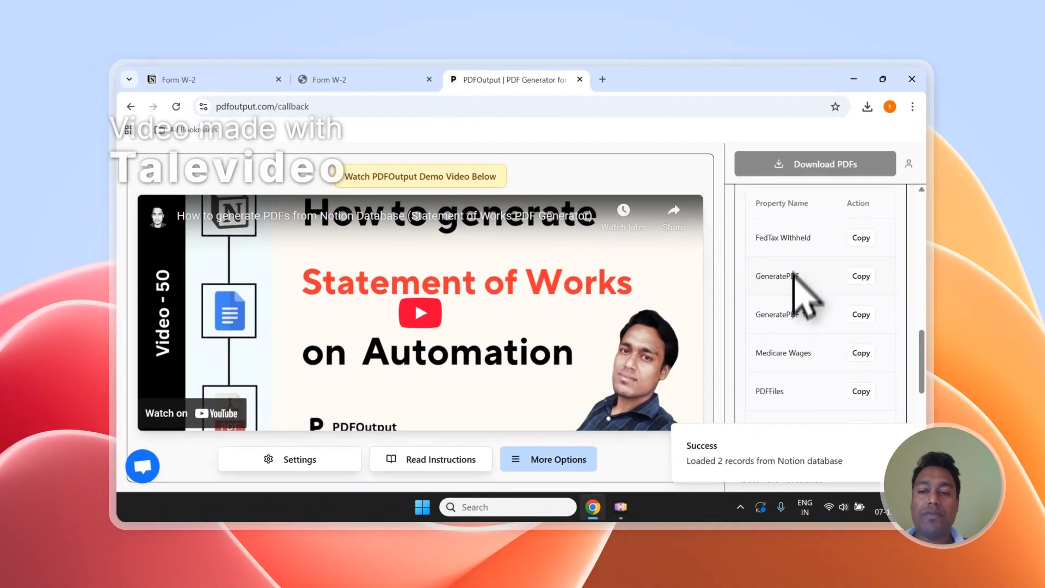
scroll(794, 273, down, 4)
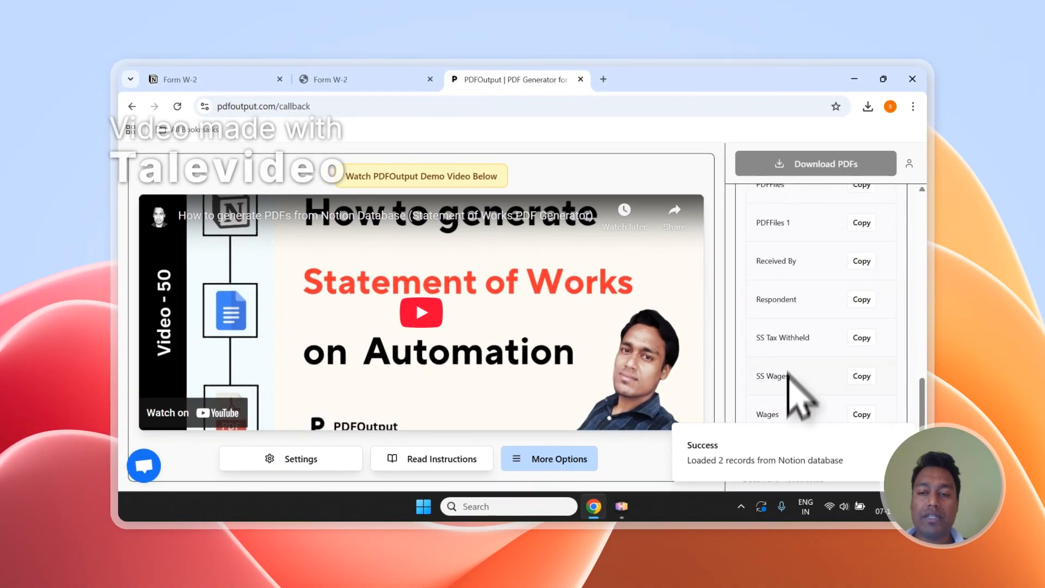
scroll(793, 382, up, 12)
click(811, 348)
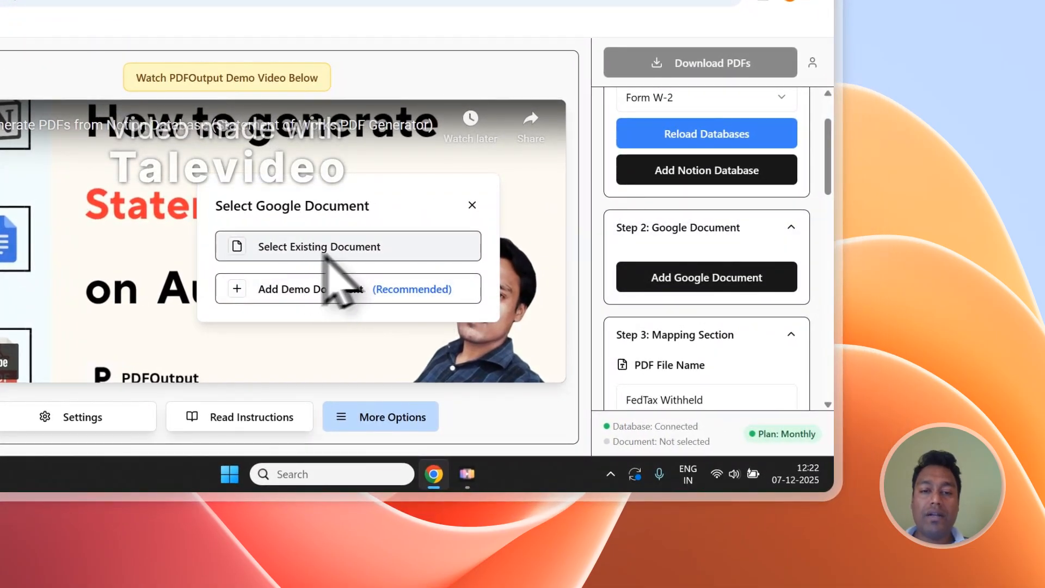
Abandon picking an existing Google document and create a new demo document as the template instead.
click(350, 254)
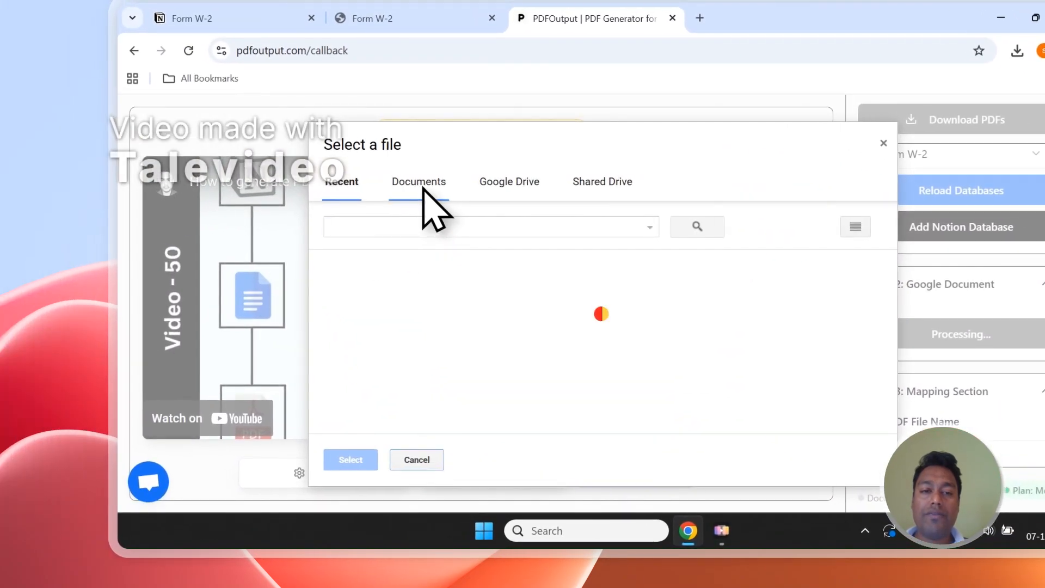
click(423, 188)
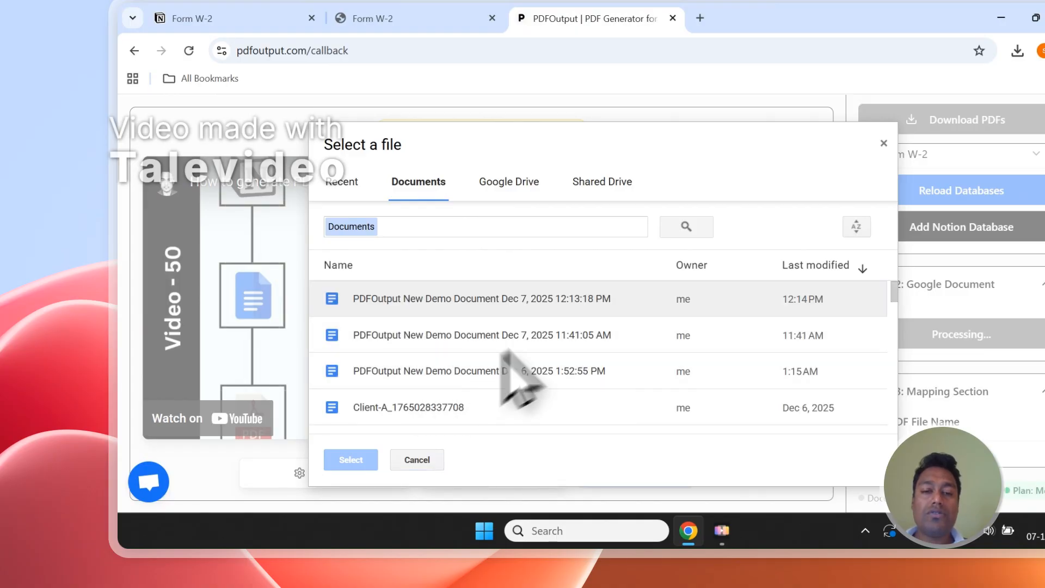
click(452, 307)
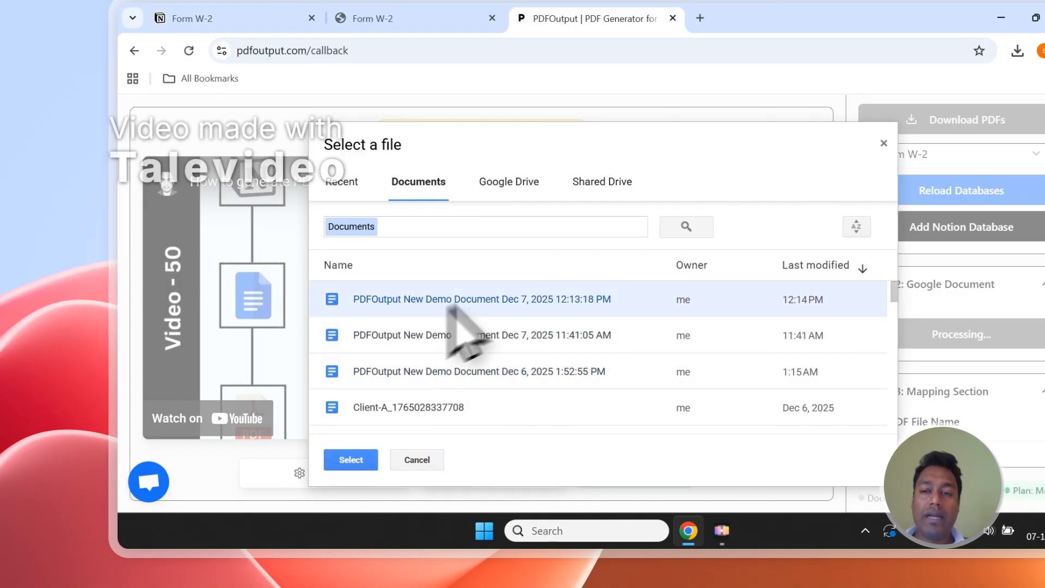
click(883, 143)
click(925, 334)
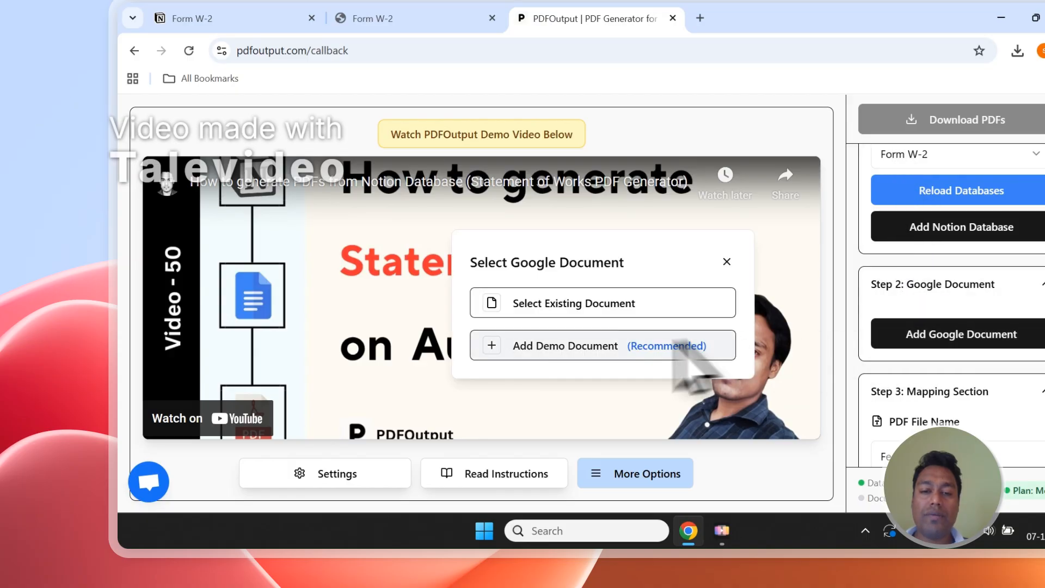
click(700, 345)
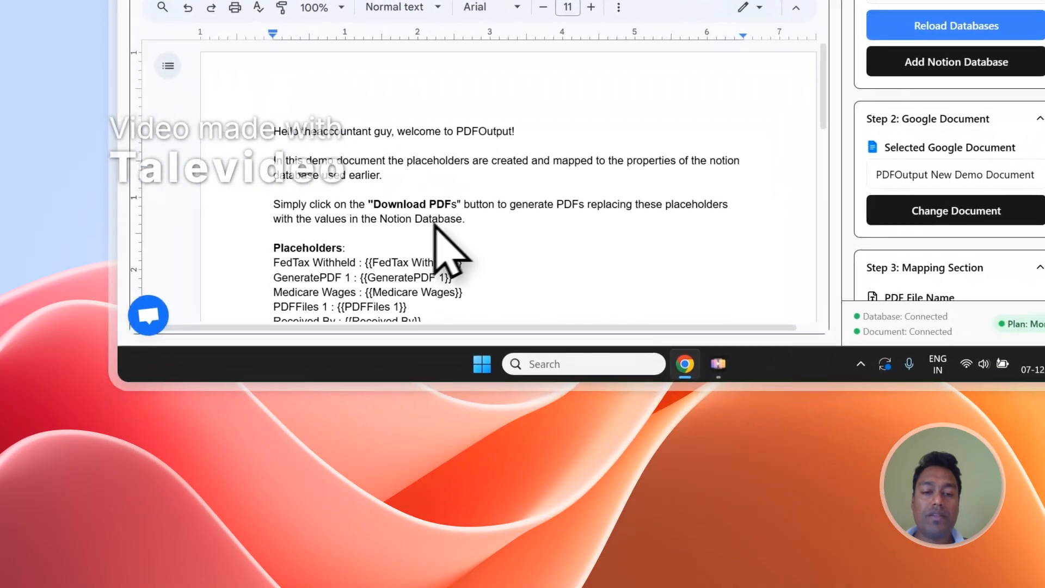
Delete the intro paragraphs and blank lines above 'Placeholders:' in the template document.
click(413, 387)
drag(472, 215, 275, 138)
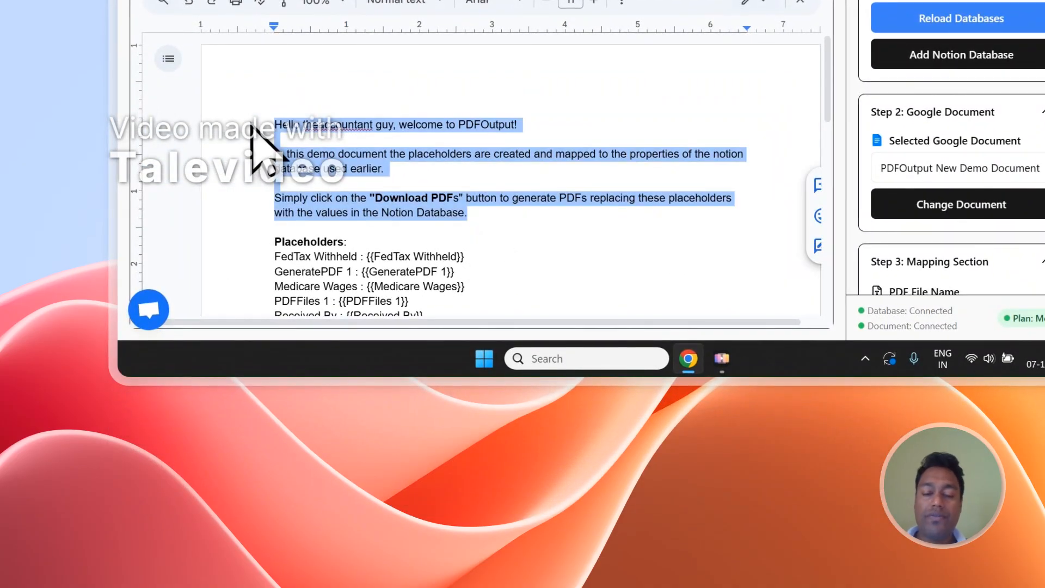
key(BackSpace)
key(Delete)
key(Delete)
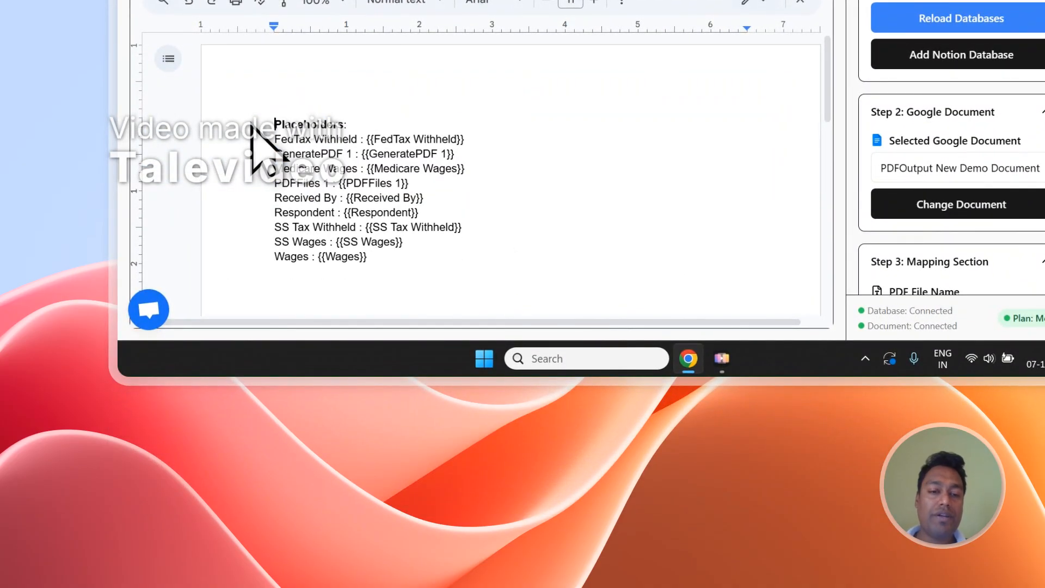
Remove the GeneratePDF 1 and PDFFiles 1 placeholder lines from the template.
drag(461, 154, 275, 155)
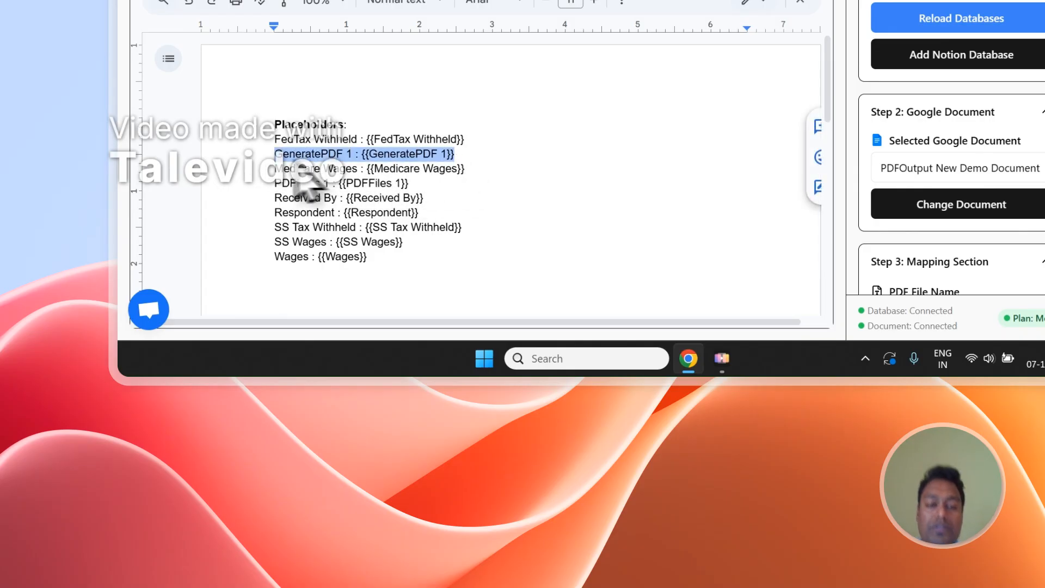
key(BackSpace)
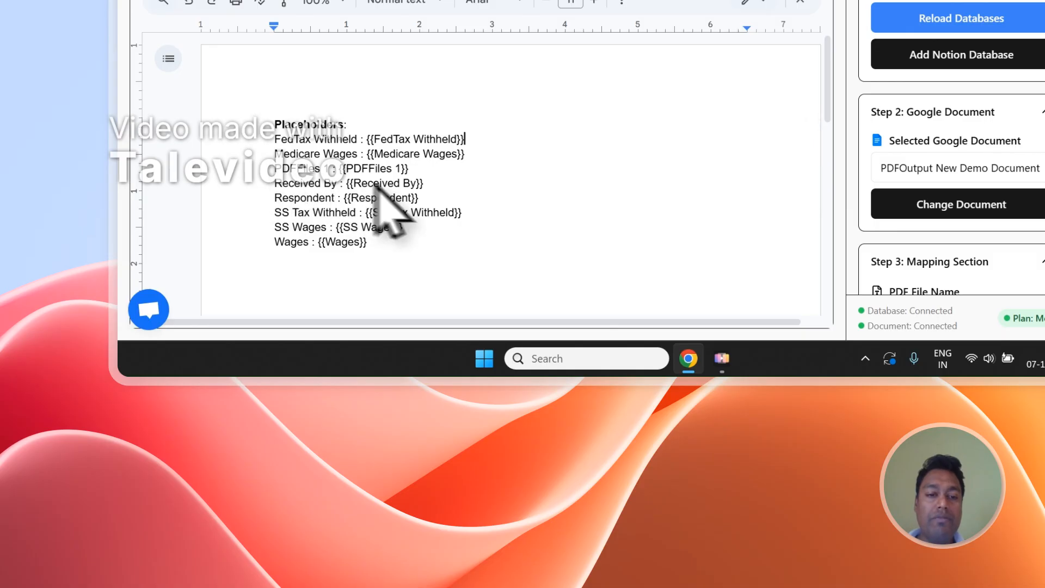
drag(408, 168, 274, 168)
key(BackSpace)
key(BackSpace)
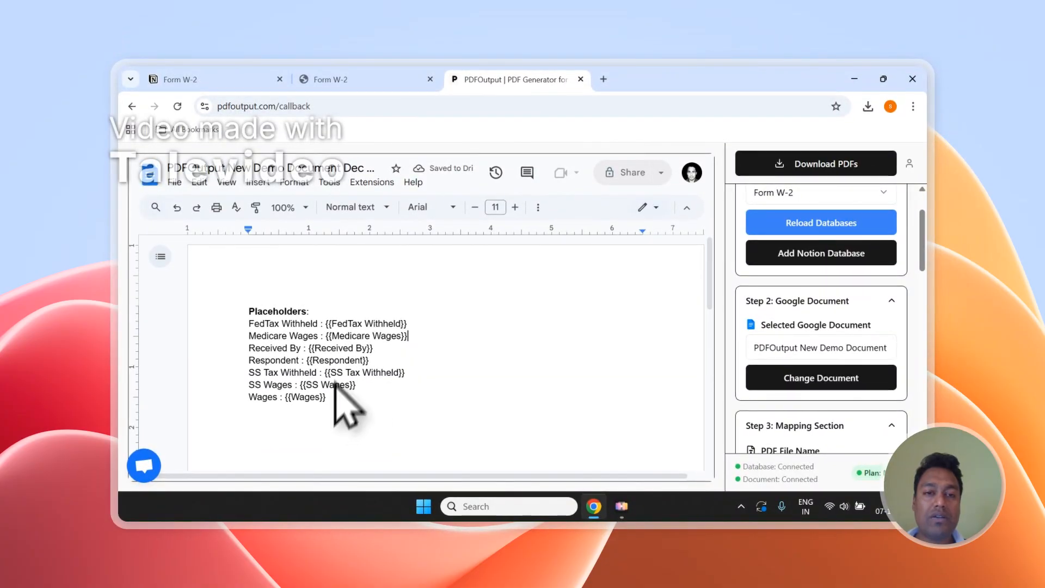
click(375, 79)
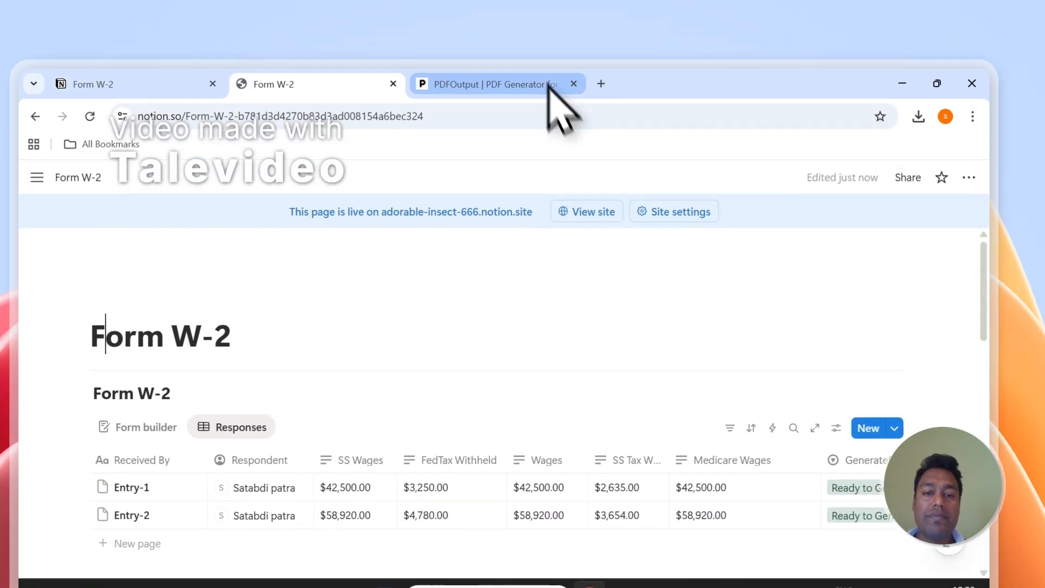
Cross-check the Notion Form W-2 records against the template, then select its Medicare Wages placeholder.
click(551, 90)
drag(419, 307, 415, 308)
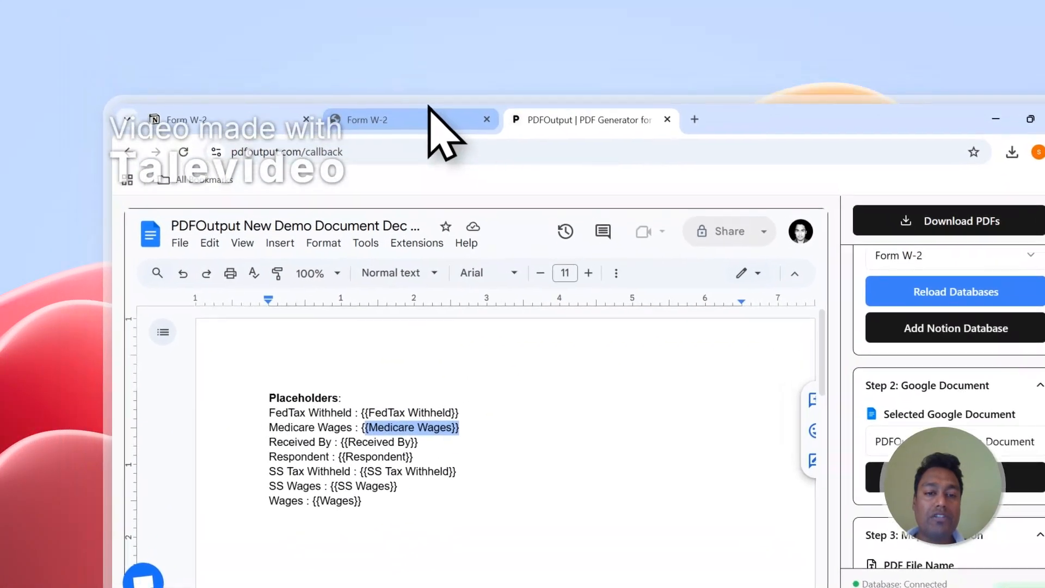
click(381, 11)
scroll(457, 371, down, 2)
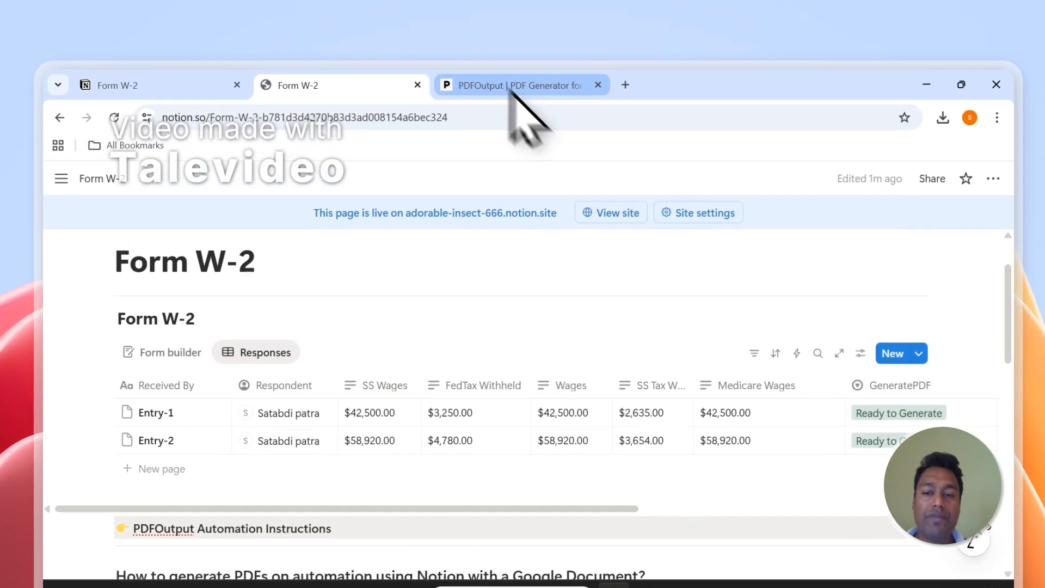
click(586, 6)
click(452, 343)
drag(450, 321, 382, 325)
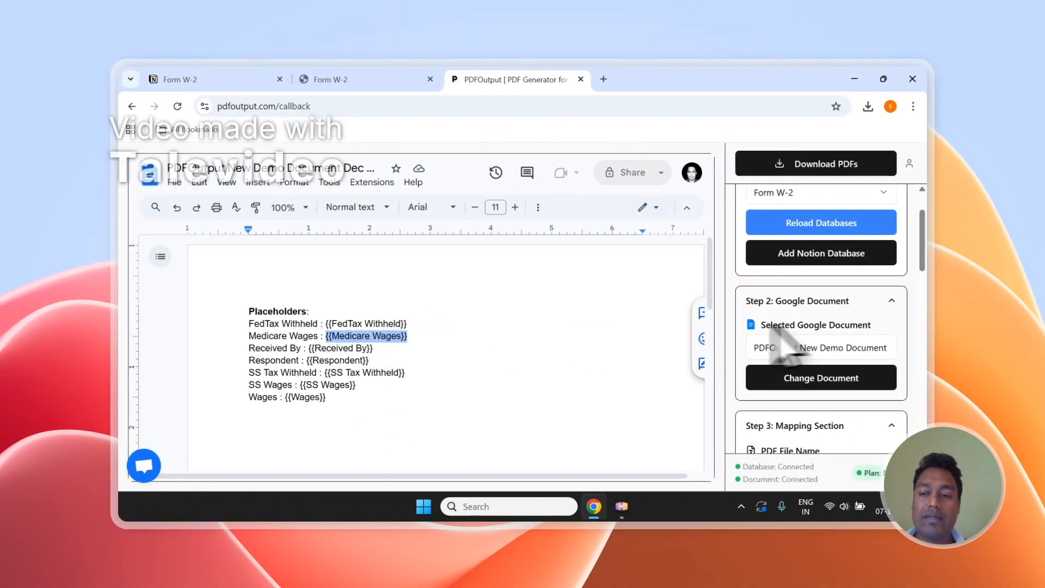
Add a 'Medicare Wages - {{Medicare Wages}}' line below the placeholders list.
scroll(815, 338, down, 10)
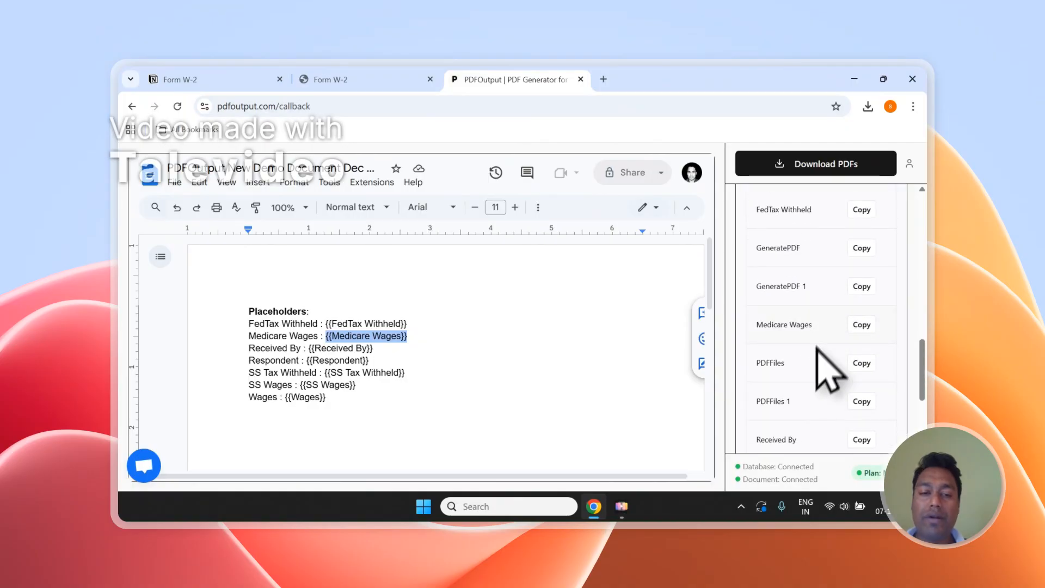
click(331, 422)
text(mEDICATE wA)
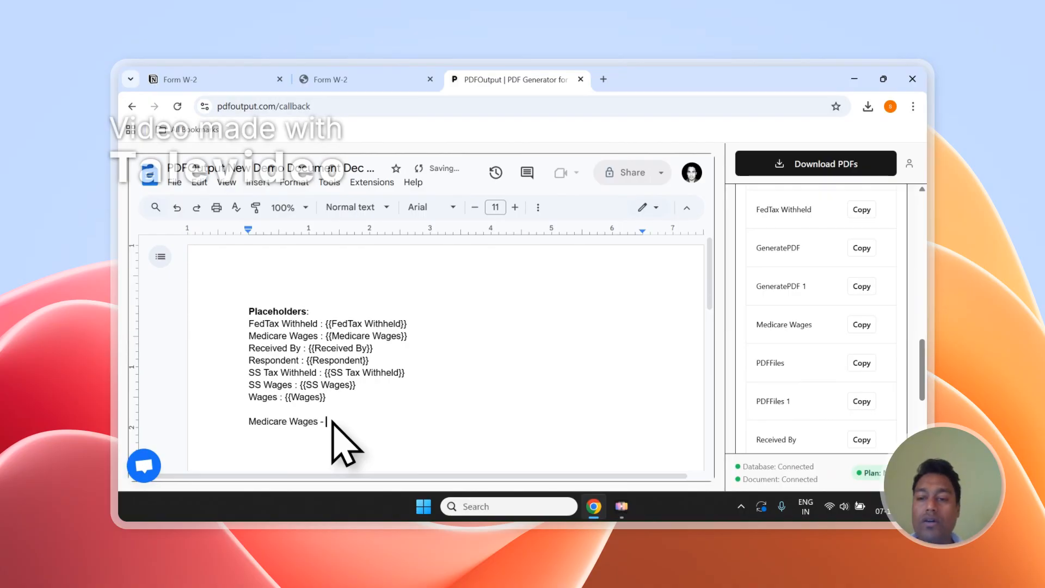
click(862, 324)
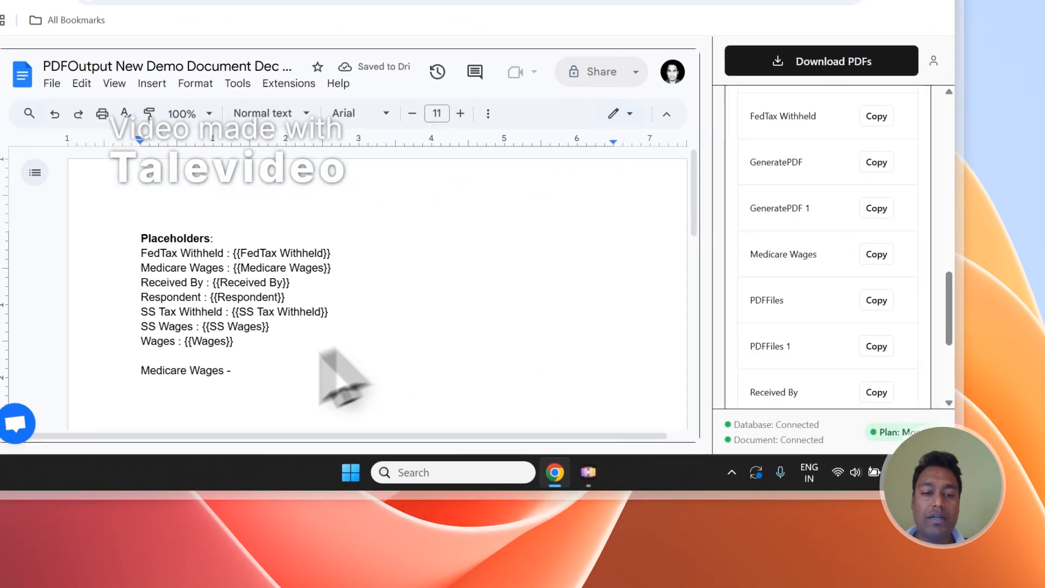
click(141, 429)
click(143, 417)
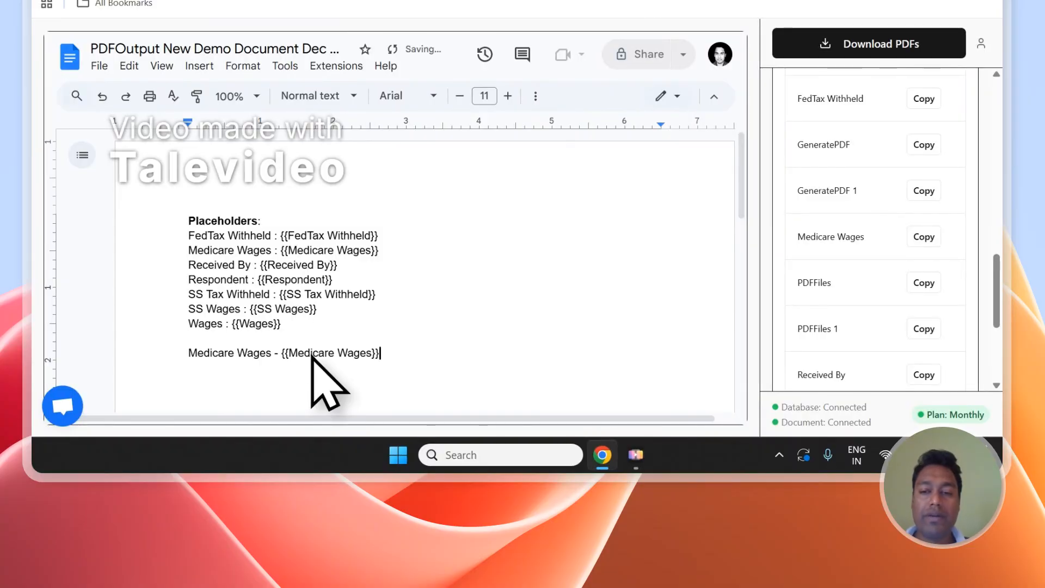
scroll(852, 299, up, 8)
scroll(882, 252, down, 3)
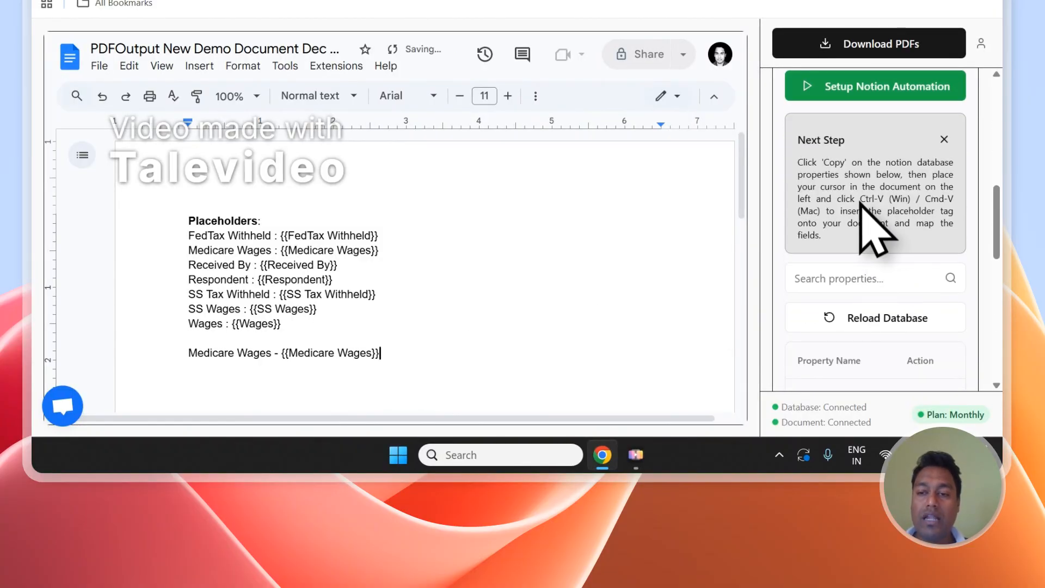
Add a 'Received By - {{Received By}}' line using the tag copied from the property list.
click(351, 340)
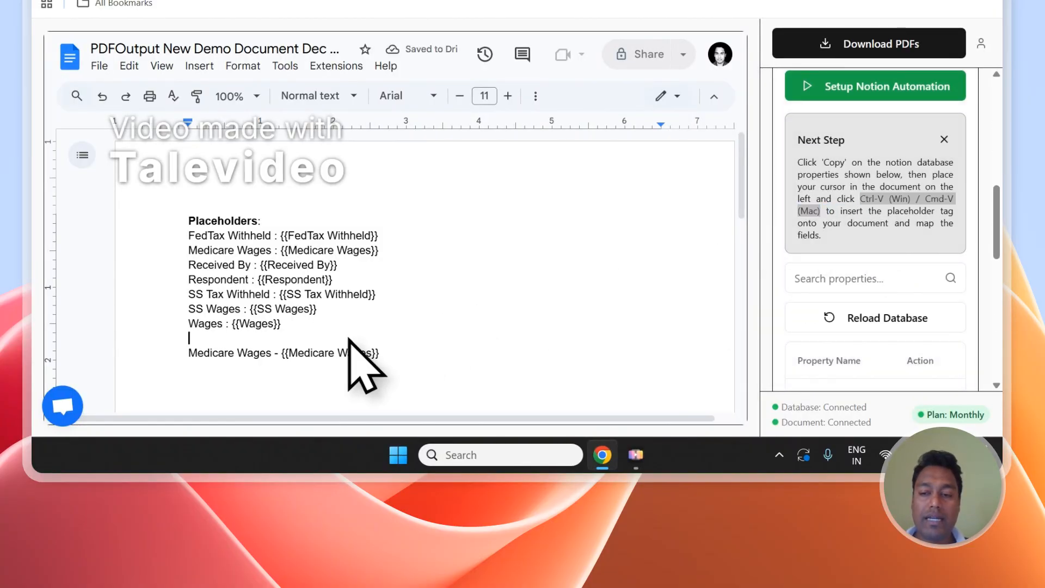
scroll(898, 337, down, 7)
scroll(901, 297, down, 2)
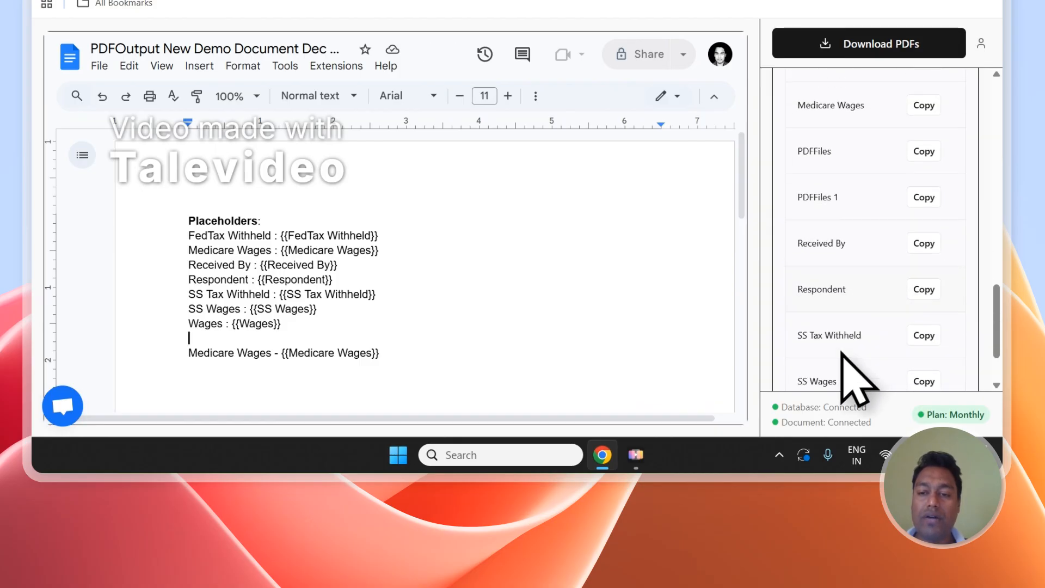
click(920, 231)
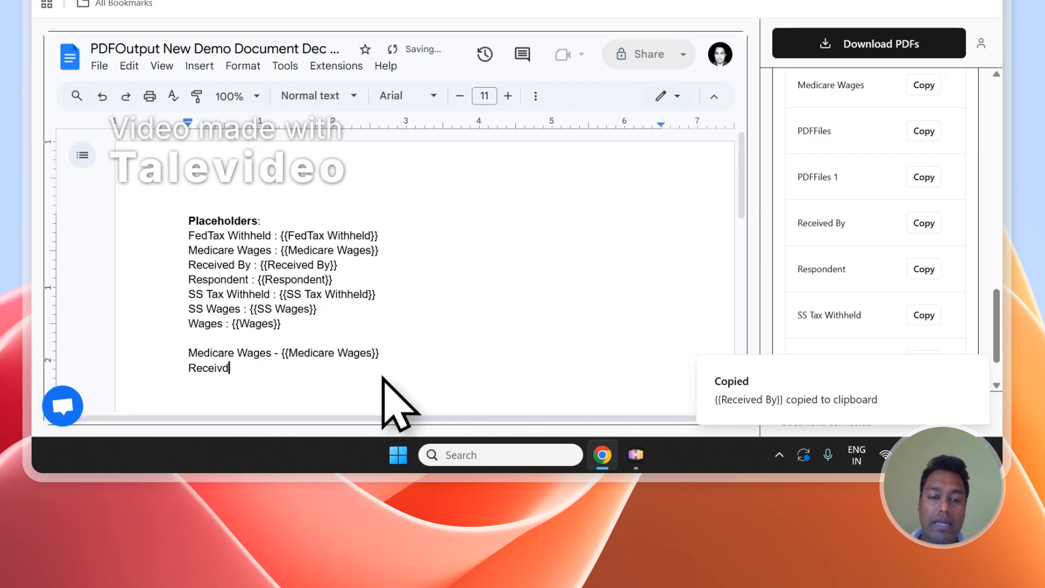
text(By - {{Received By)
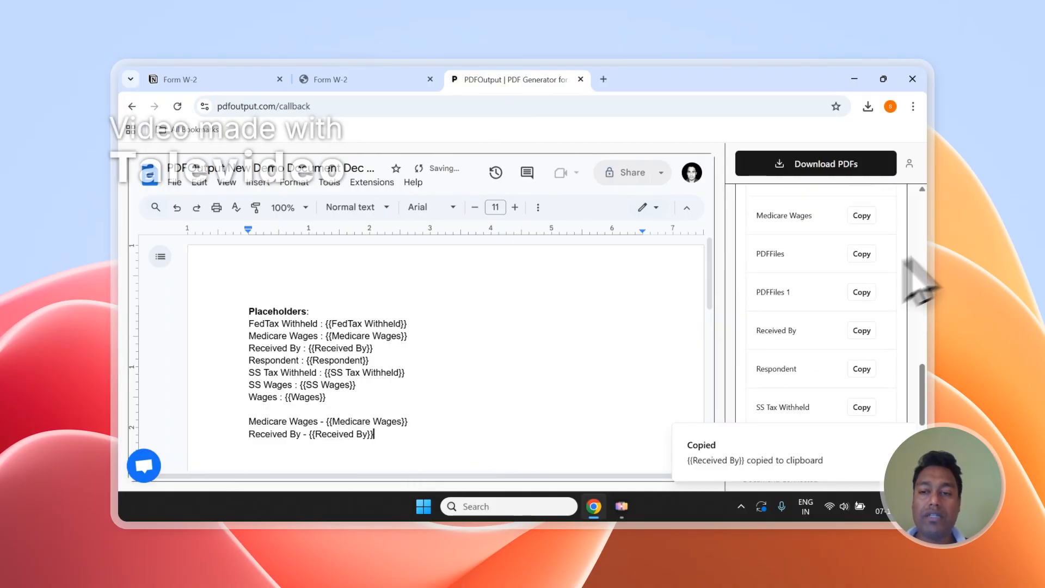
Select the two newly added Medicare Wages and Received By lines.
scroll(926, 262, up, 5)
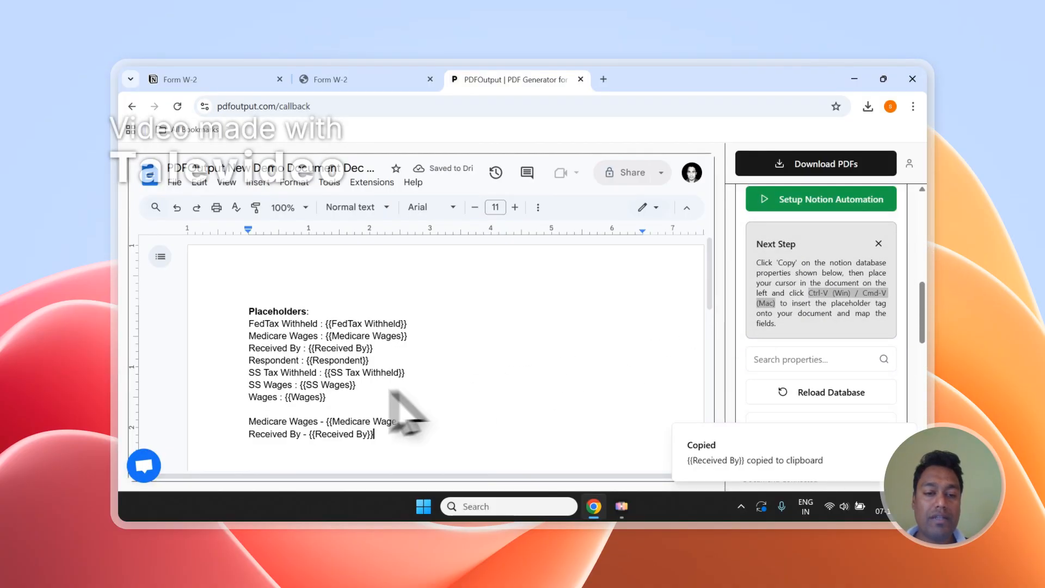
scroll(381, 395, down, 2)
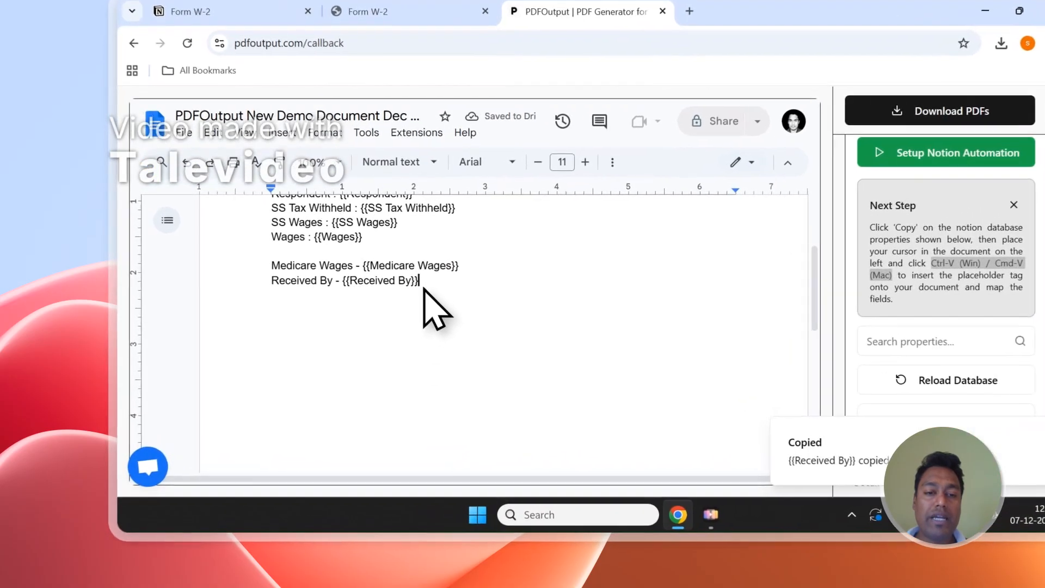
drag(373, 307, 309, 307)
drag(374, 281, 295, 271)
scroll(414, 313, up, 2)
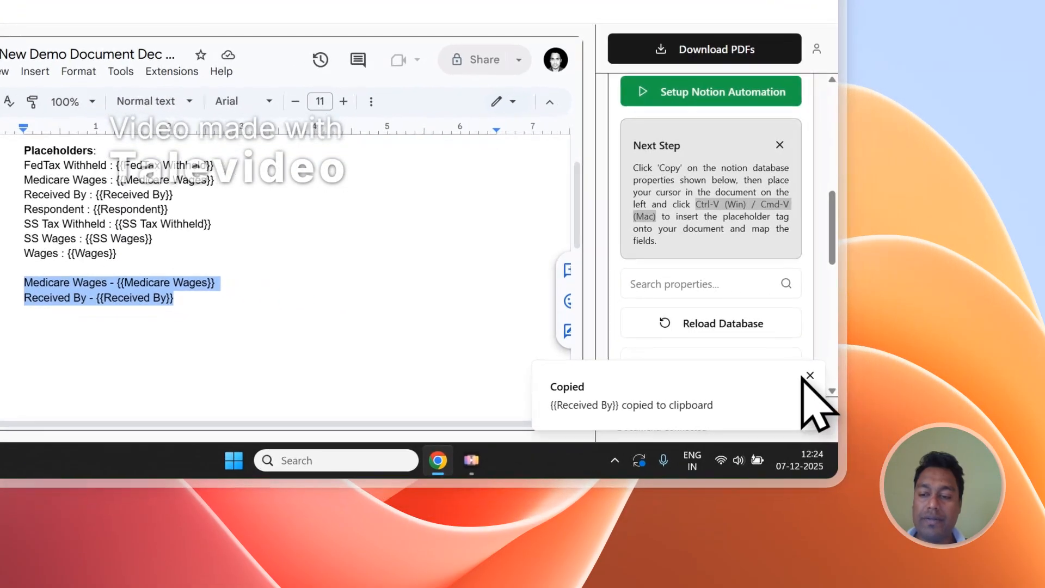
scroll(1001, 307, up, 5)
Delete the GeneratePDF 1 and PDFFiles 1 properties from the Form W-2 table.
click(99, 0)
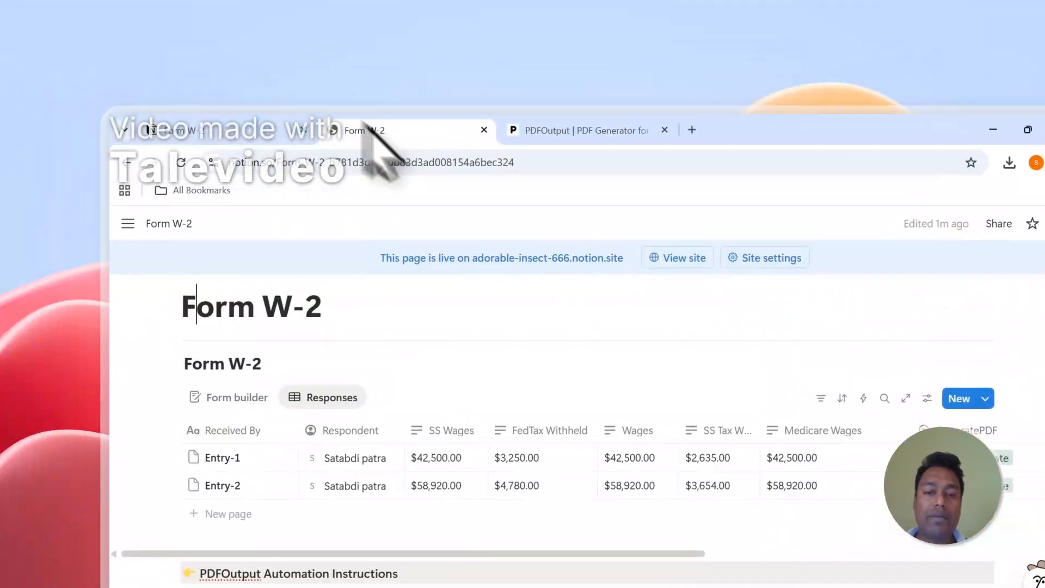
scroll(538, 503, right, 10)
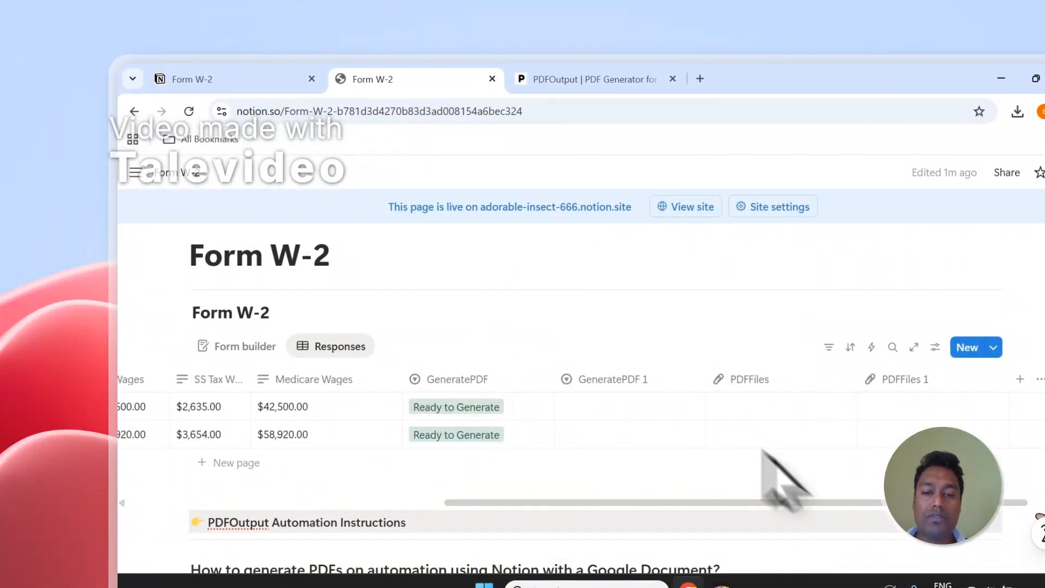
click(626, 381)
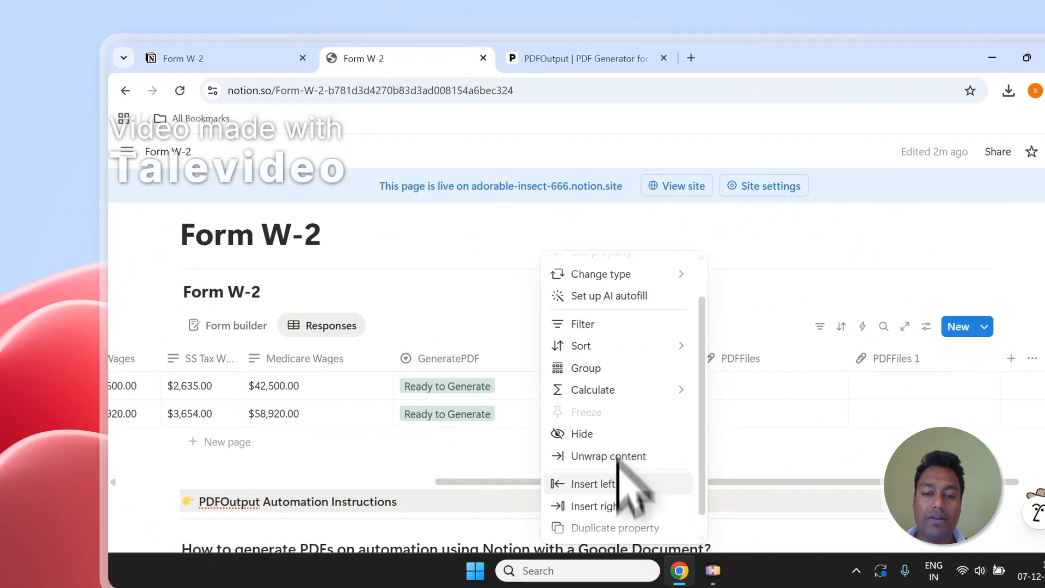
click(623, 557)
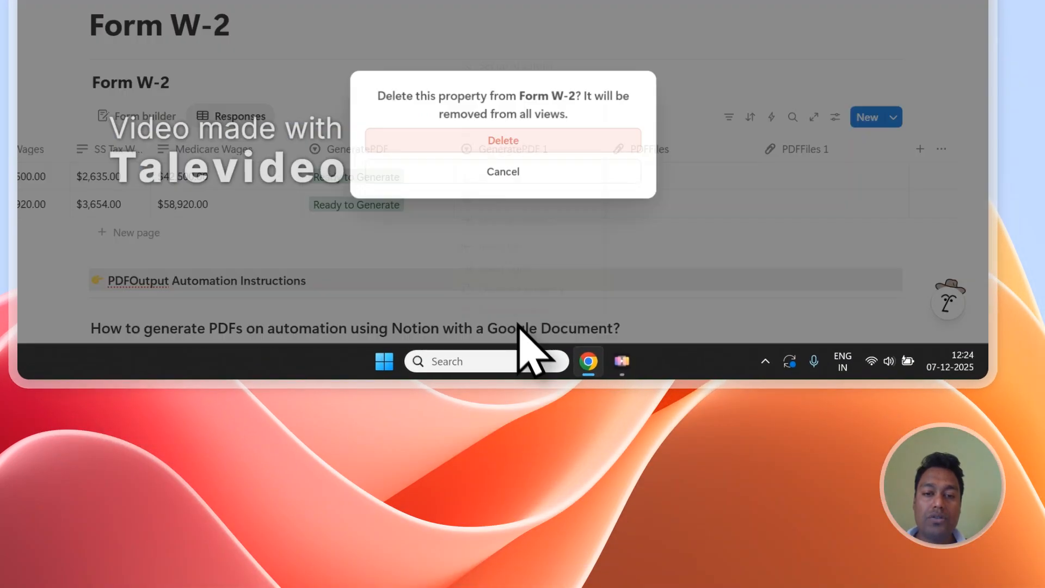
click(479, 140)
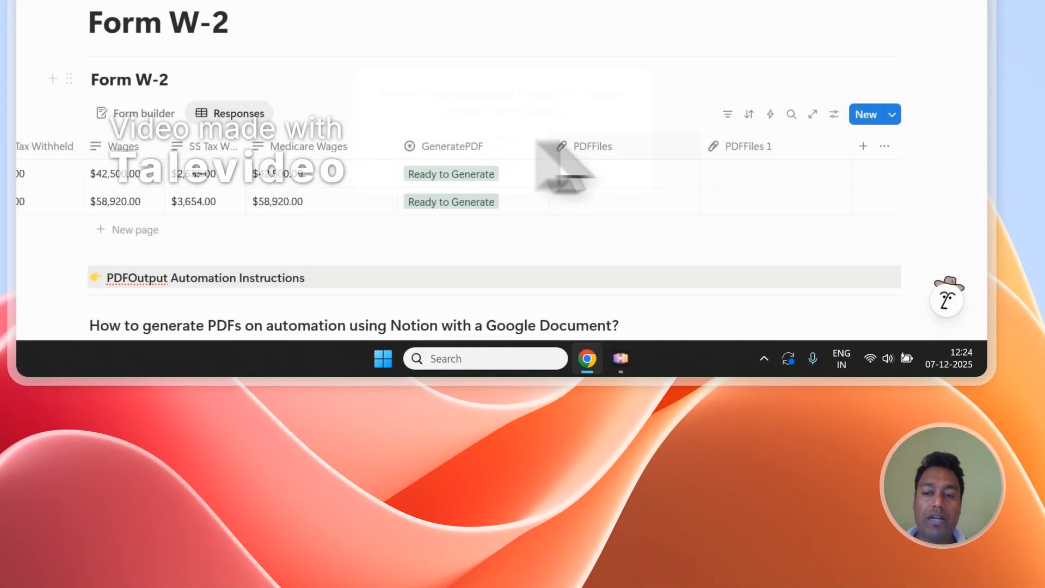
click(759, 148)
click(748, 317)
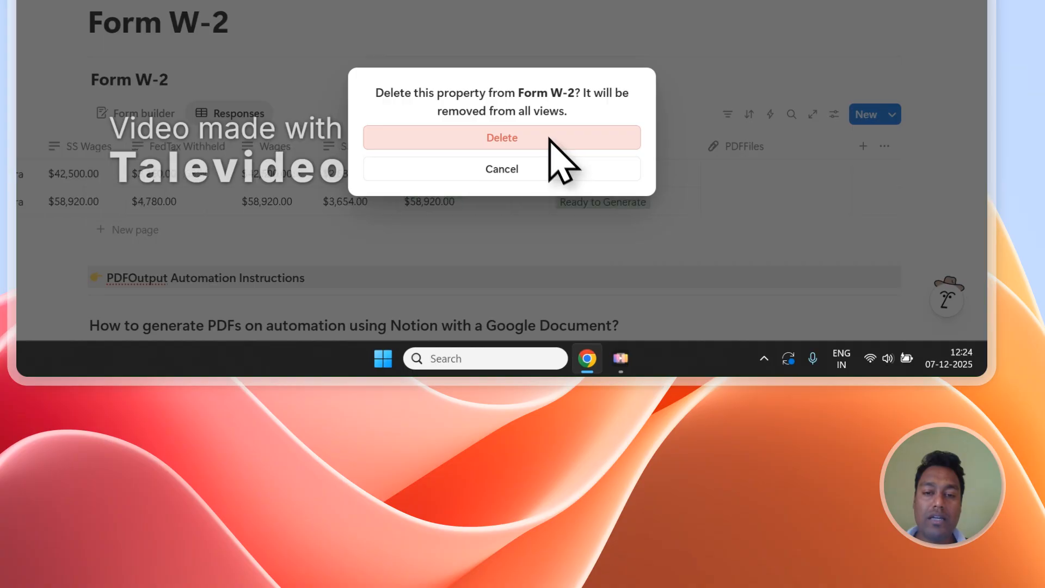
click(553, 143)
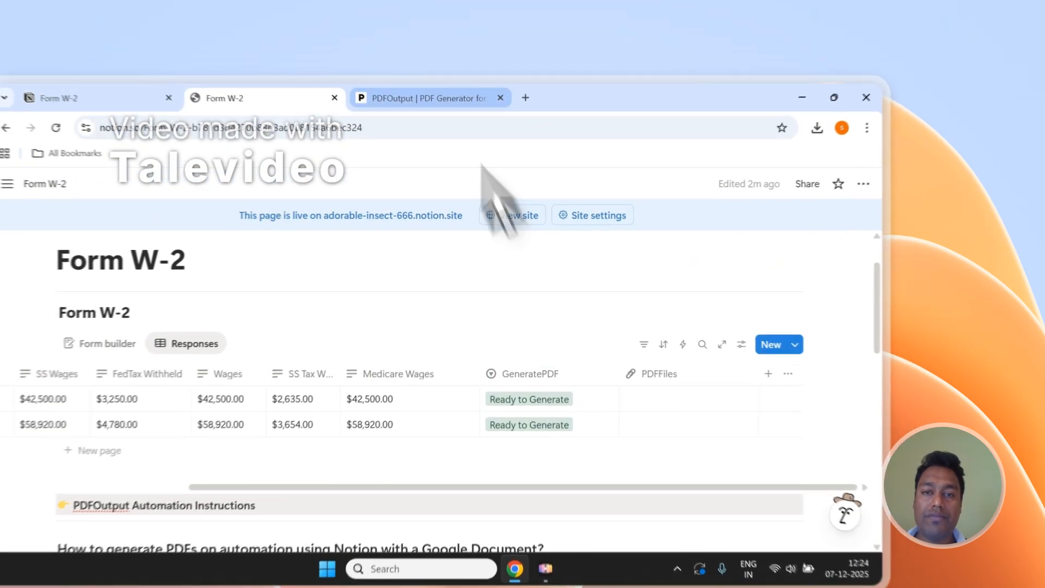
Review the add-on's Step 3 settings alongside the Notion Form W-2 table.
click(509, 79)
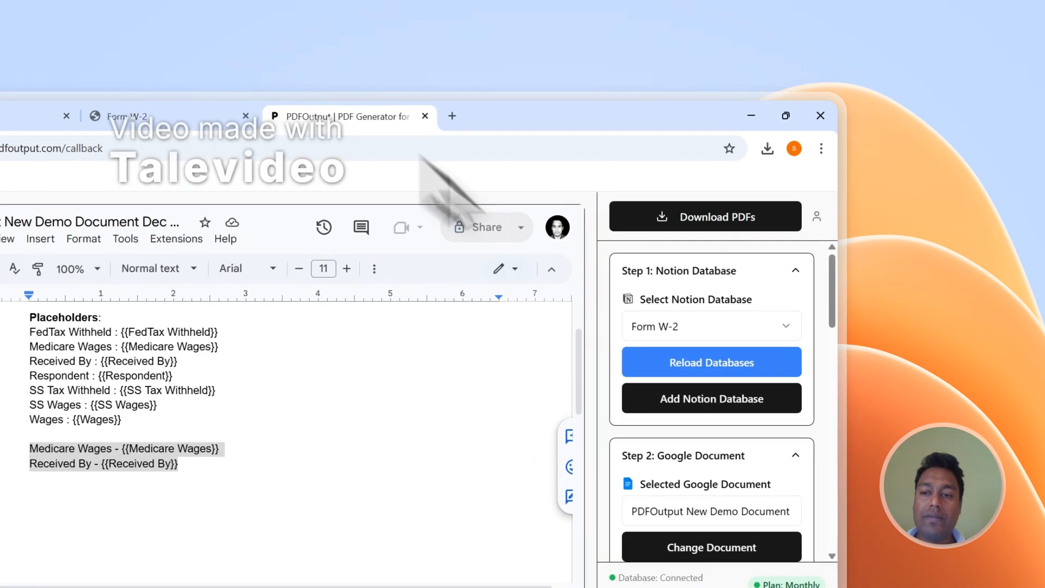
scroll(752, 416, down, 3)
scroll(729, 397, down, 2)
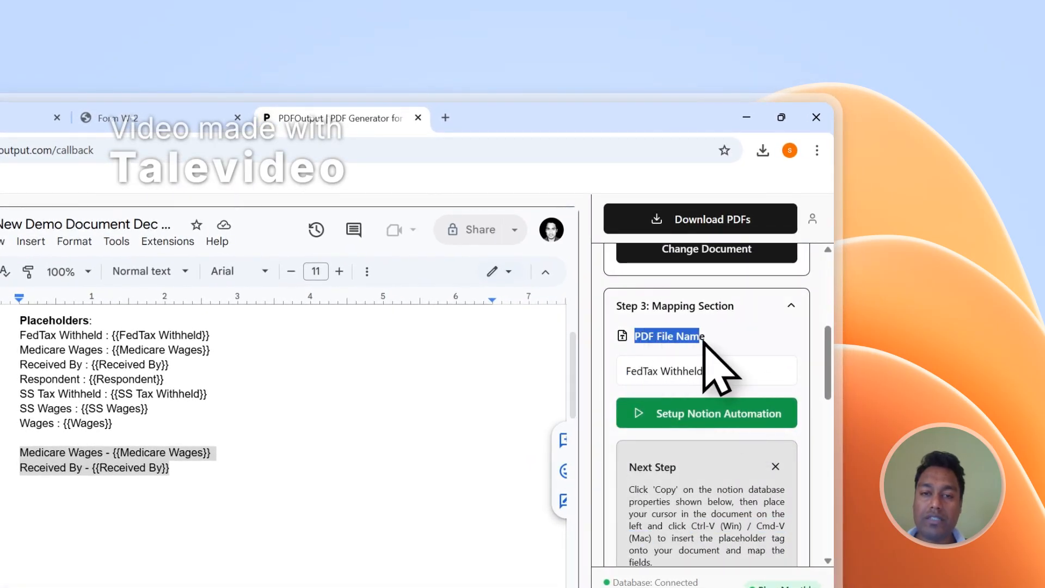
click(136, 117)
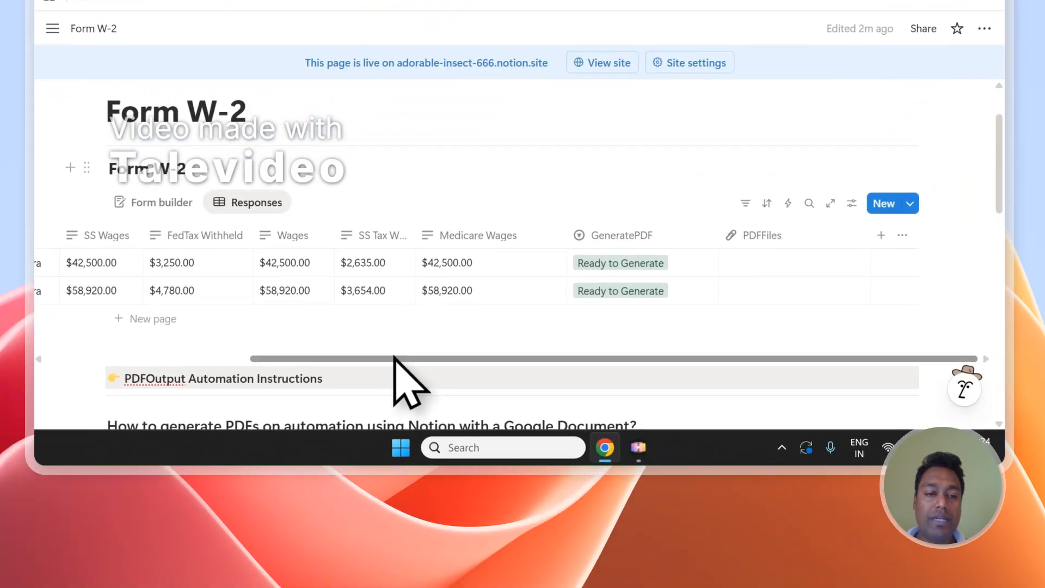
drag(231, 541, 0, 541)
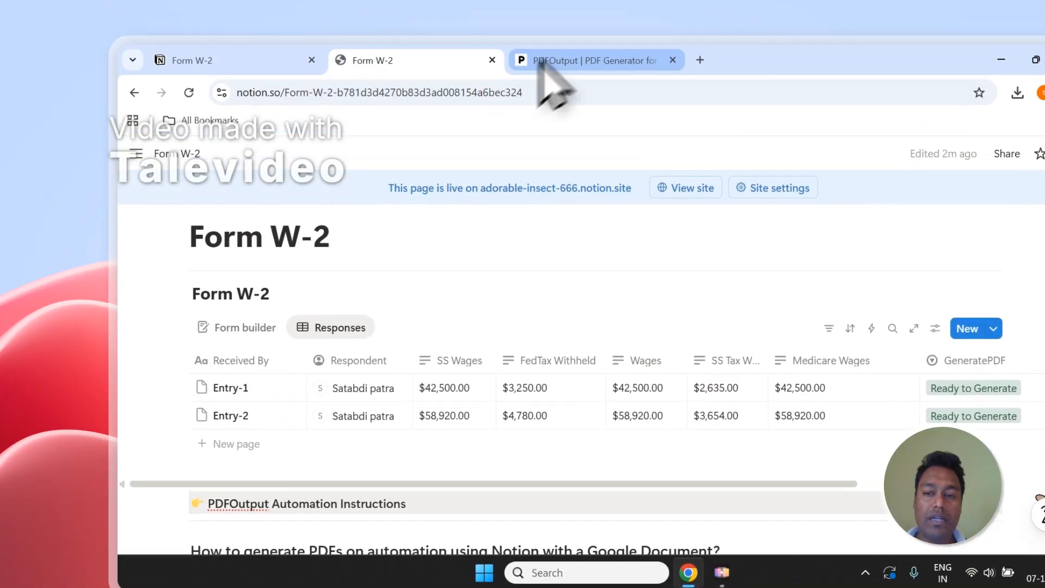
Name the PDFs after Received By and start Notion automation PDF generation.
click(540, 58)
click(688, 322)
mouse_move(677, 294)
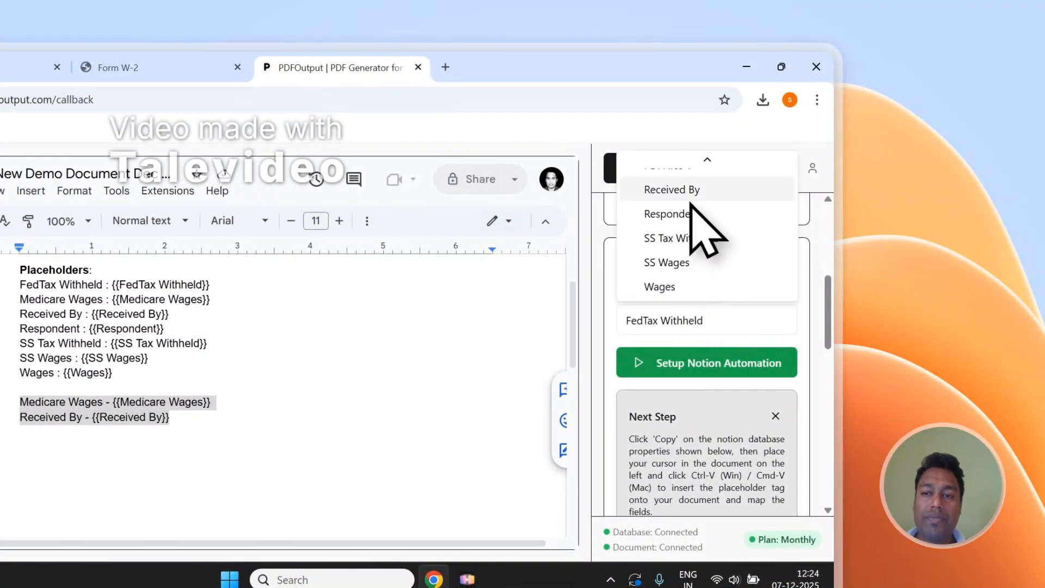
click(690, 197)
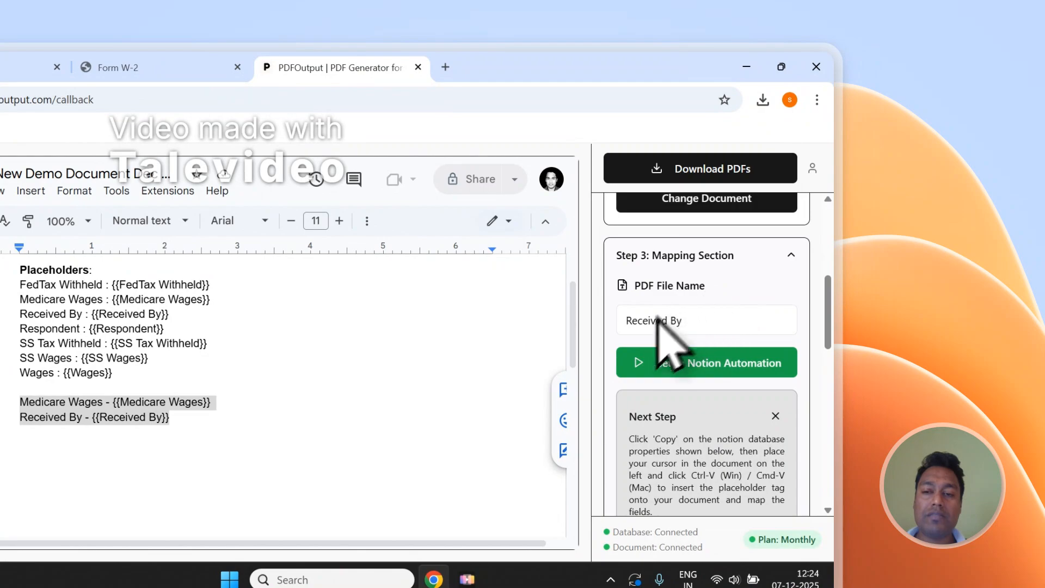
scroll(719, 342, up, 5)
click(744, 177)
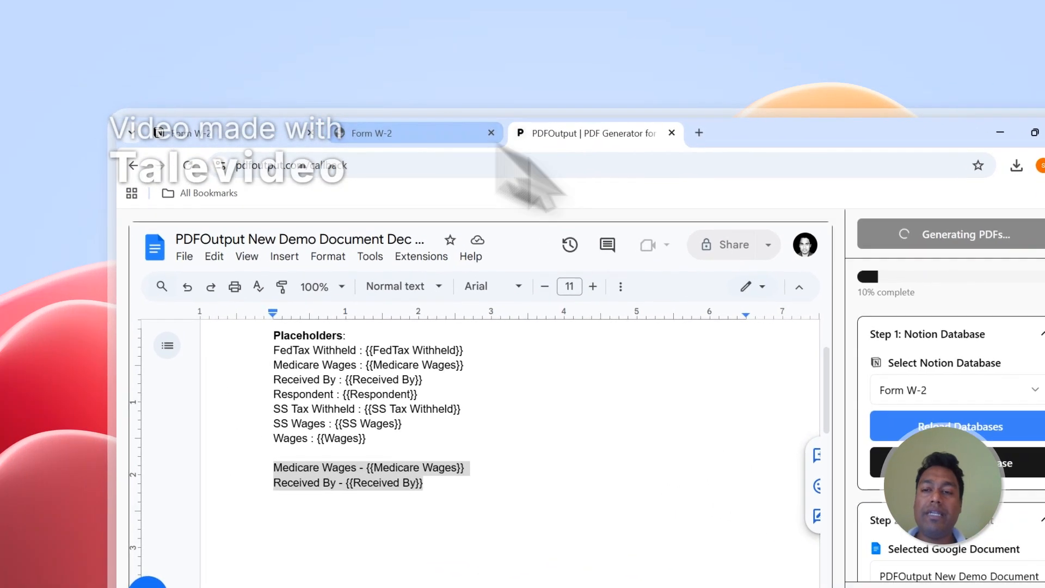
Open the Entry-2.pdf attached to the second row, now marked Completed.
click(179, 132)
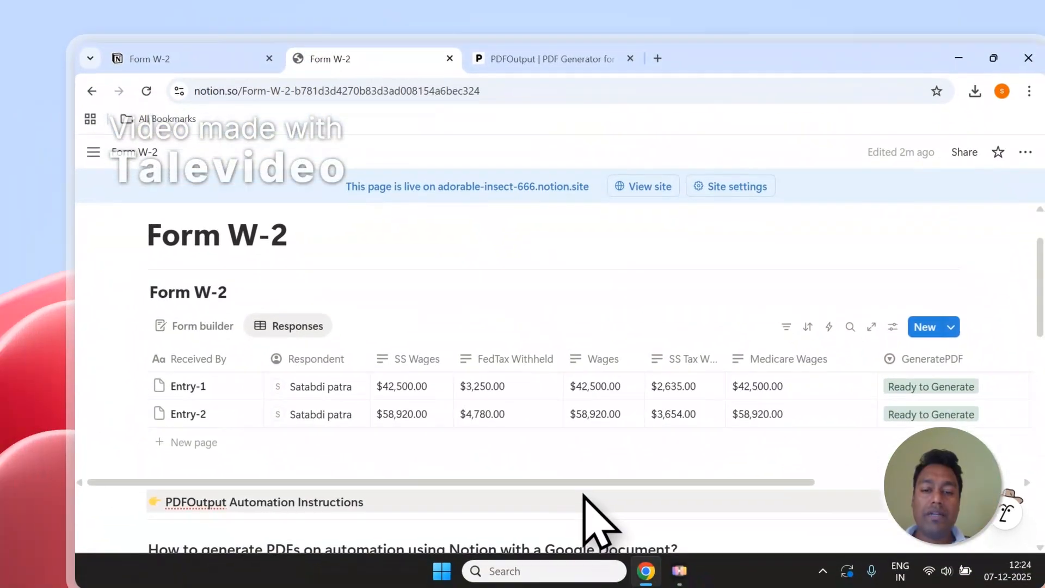
scroll(599, 504, right, 5)
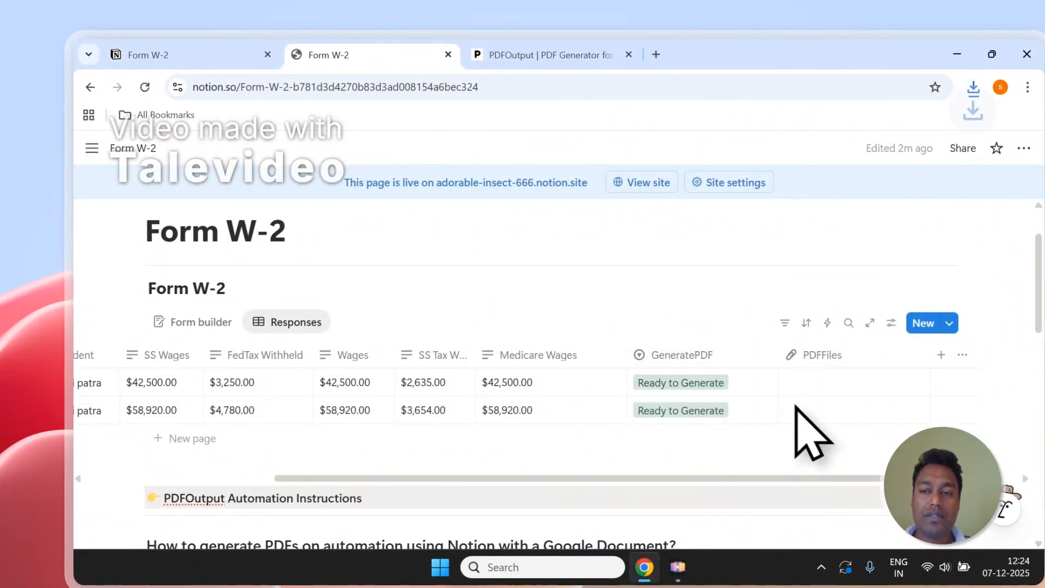
click(686, 267)
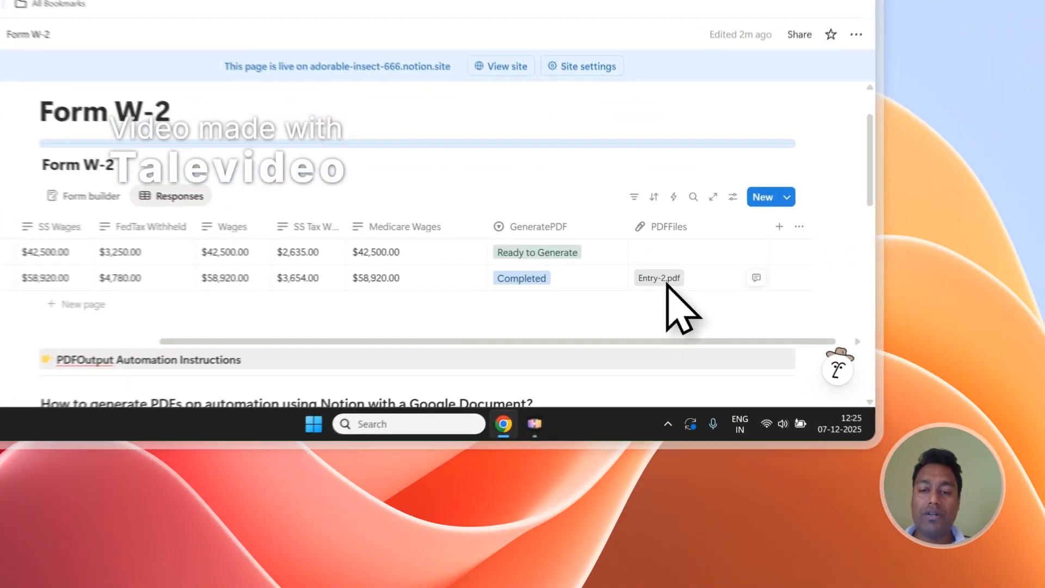
click(739, 381)
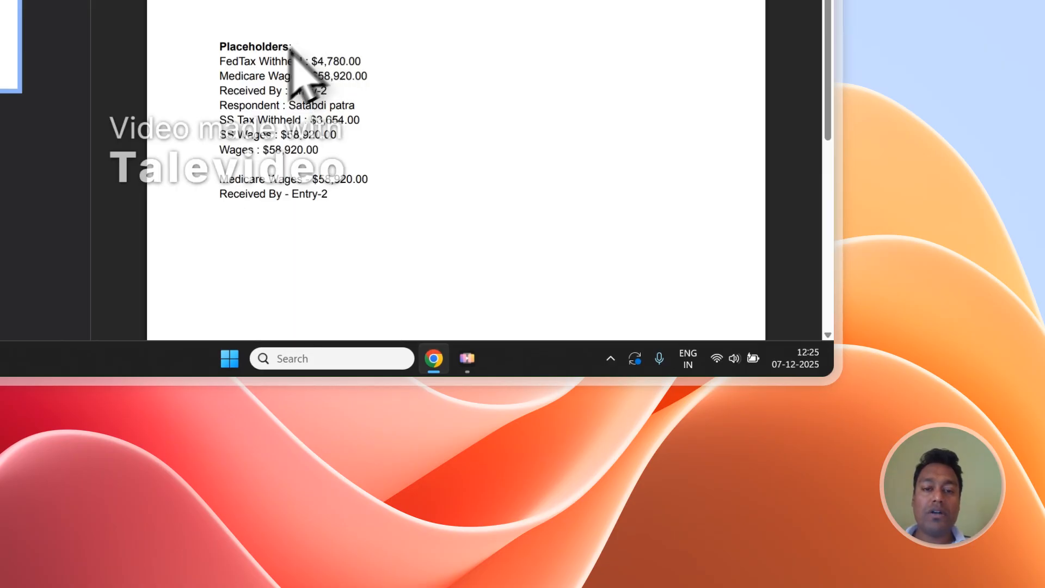
Inspect the filled-in values in the Entry-2 PDF.
drag(223, 53, 349, 174)
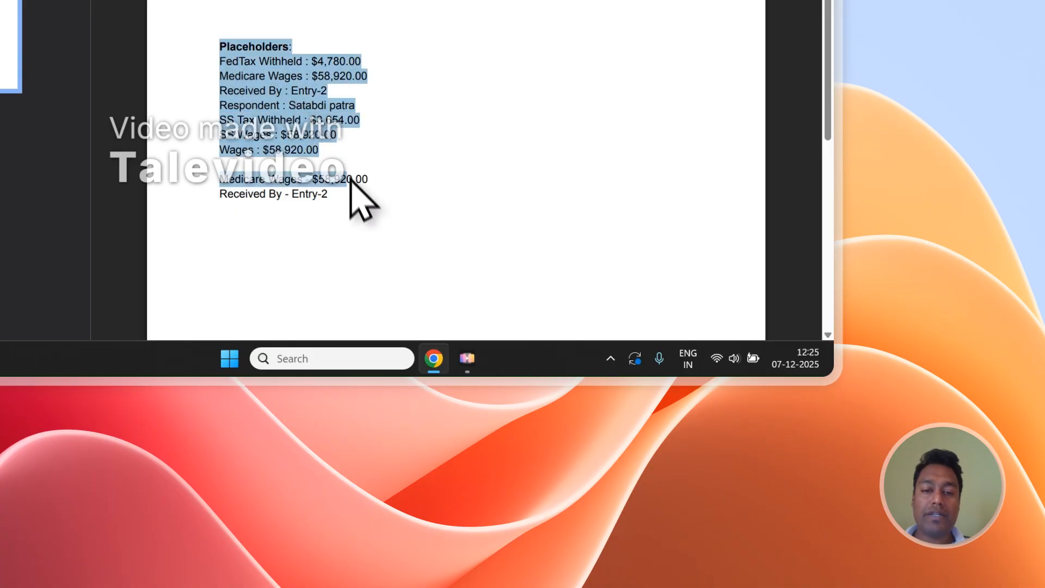
click(353, 191)
scroll(332, 140, down, 1)
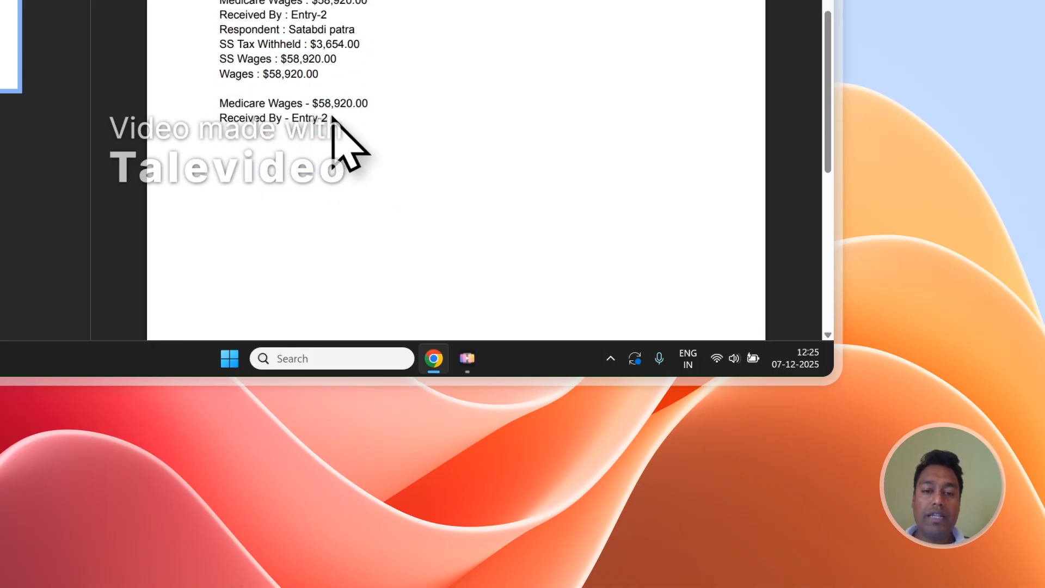
scroll(333, 117, up, 1)
drag(332, 192, 290, 101)
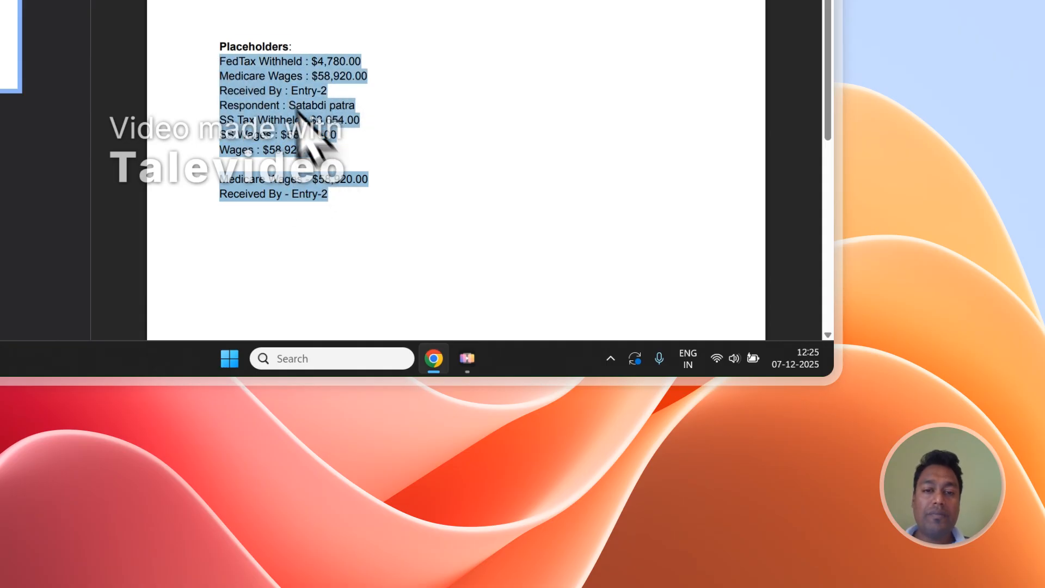
Open Entry-1.pdf from the first row and check its $42,500.00 wages.
click(373, 102)
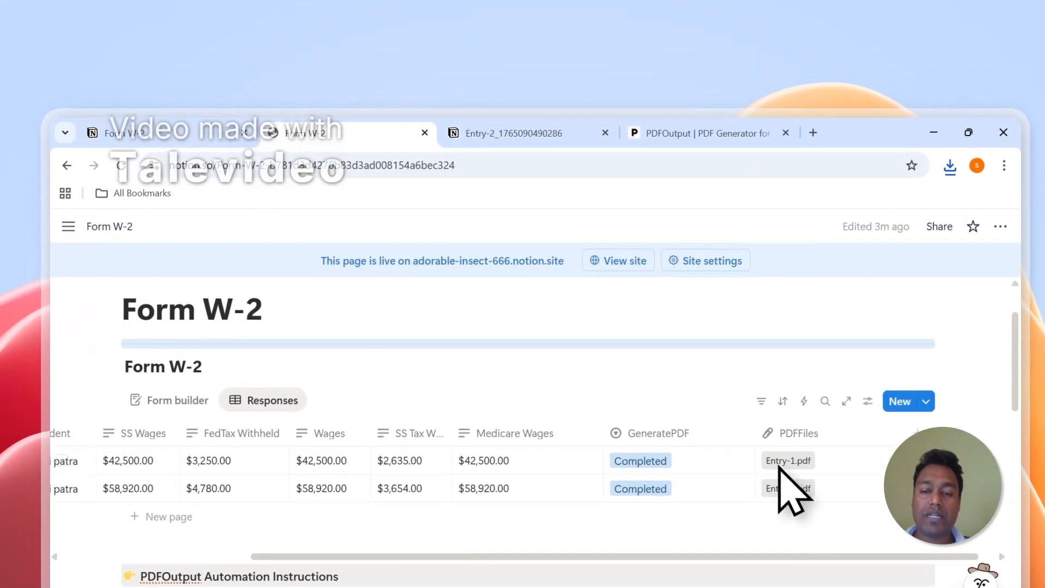
click(780, 464)
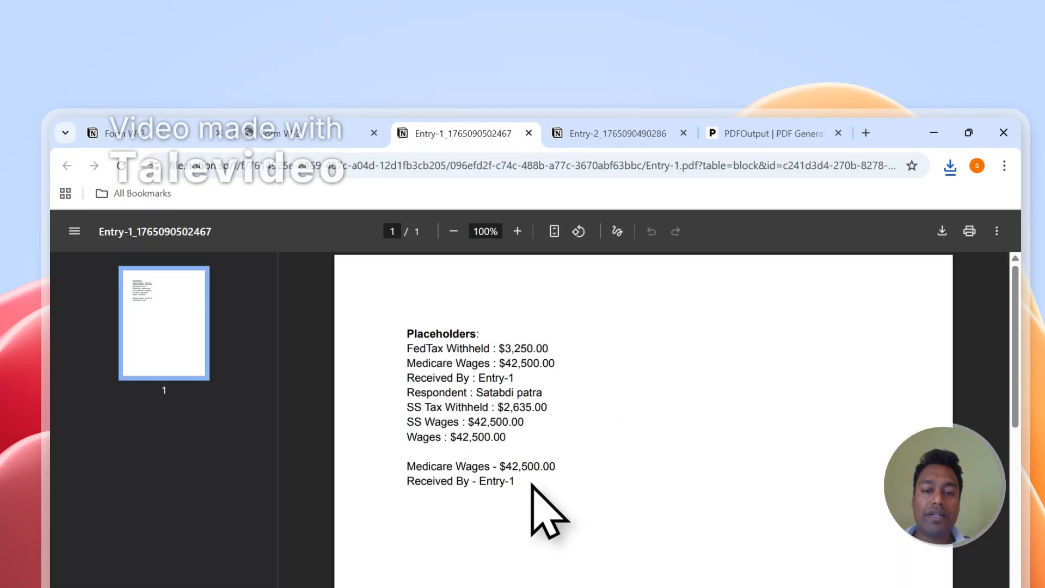
drag(522, 468, 418, 347)
click(458, 370)
Compare the Entry-1 and Entry-2 PDFs, then close the Entry-2 PDF.
click(557, 131)
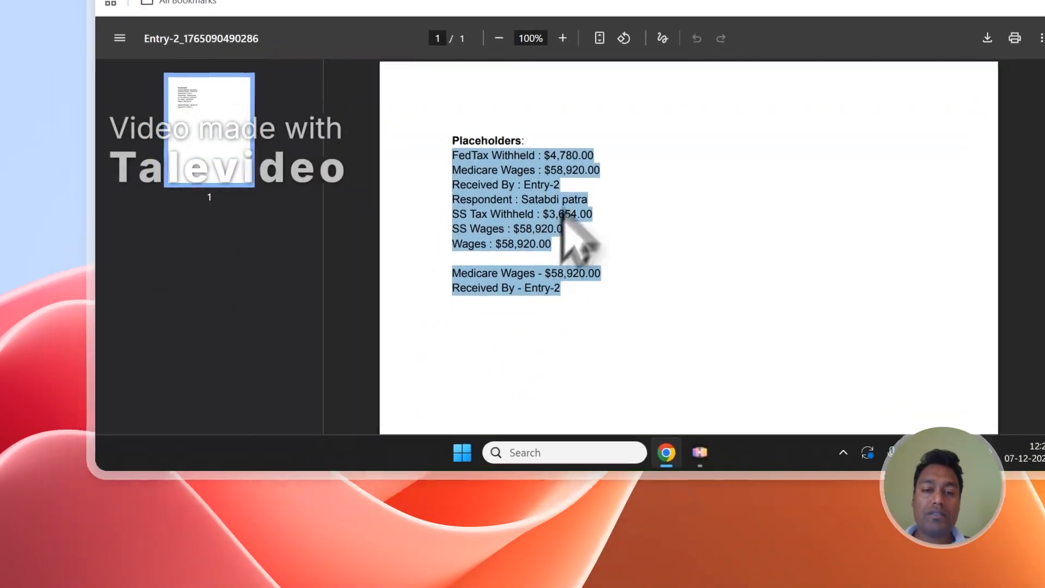
click(519, 405)
click(497, 133)
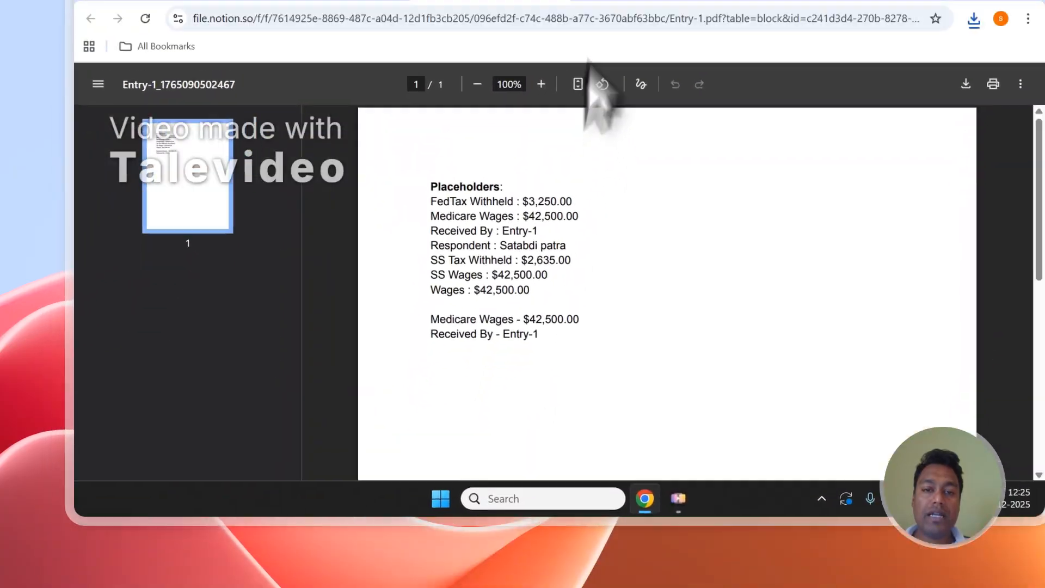
click(631, 33)
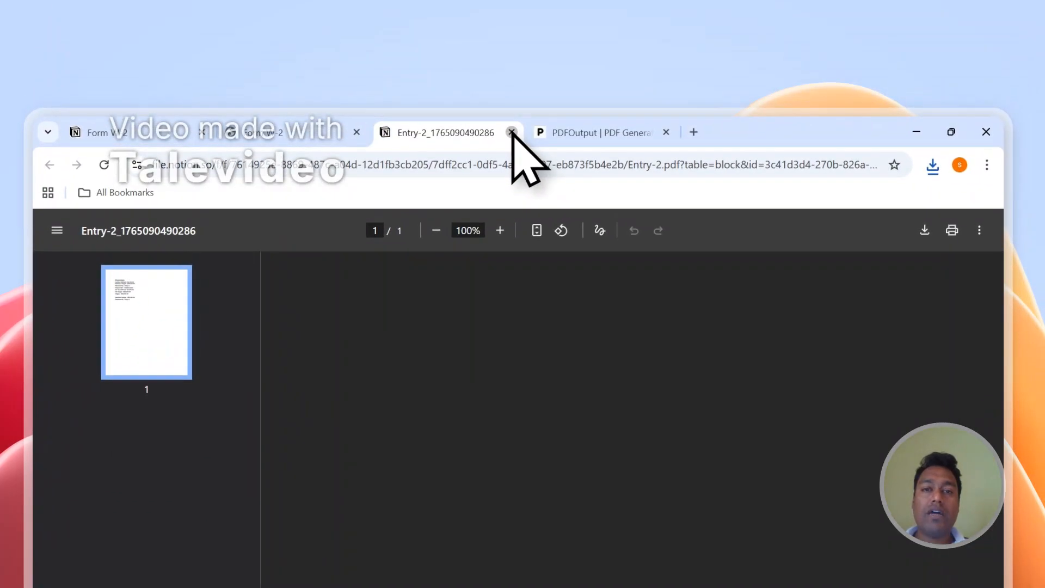
click(512, 132)
Confirm automatic generation is configured and add an empty third row to Form W-2.
scroll(964, 506, down, 2)
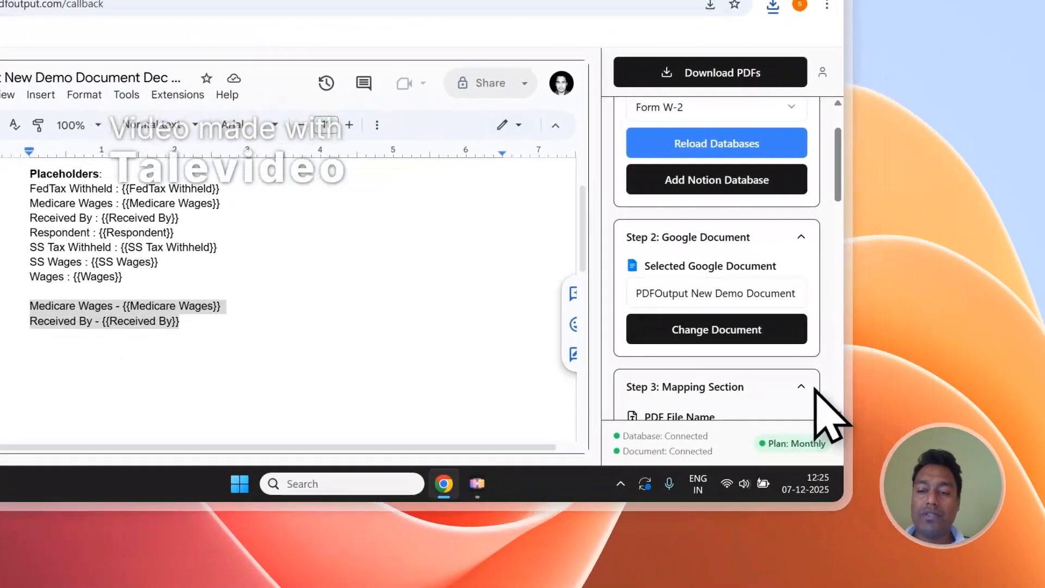
scroll(805, 381, down, 5)
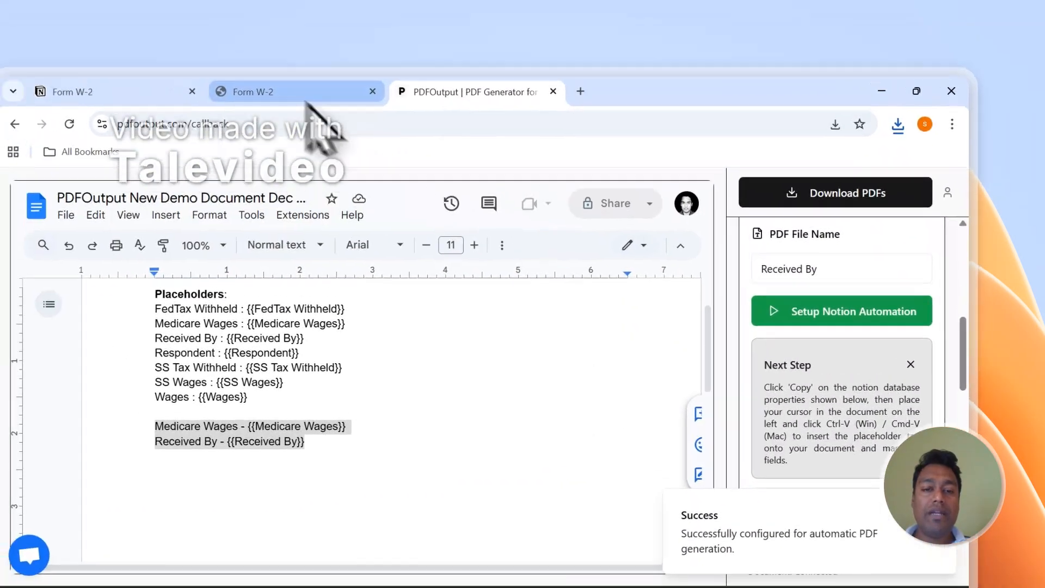
click(315, 92)
click(224, 357)
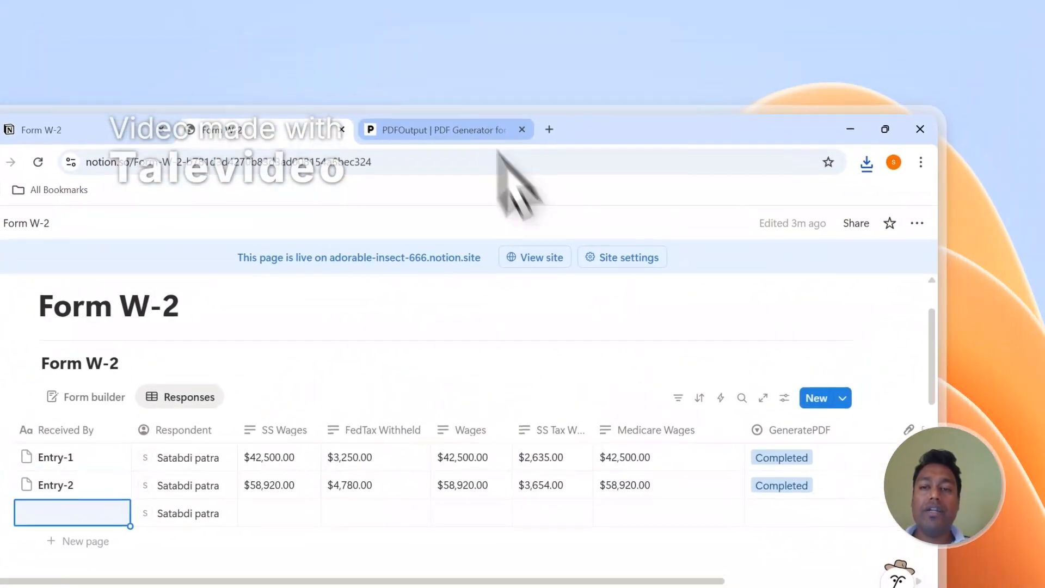
click(490, 129)
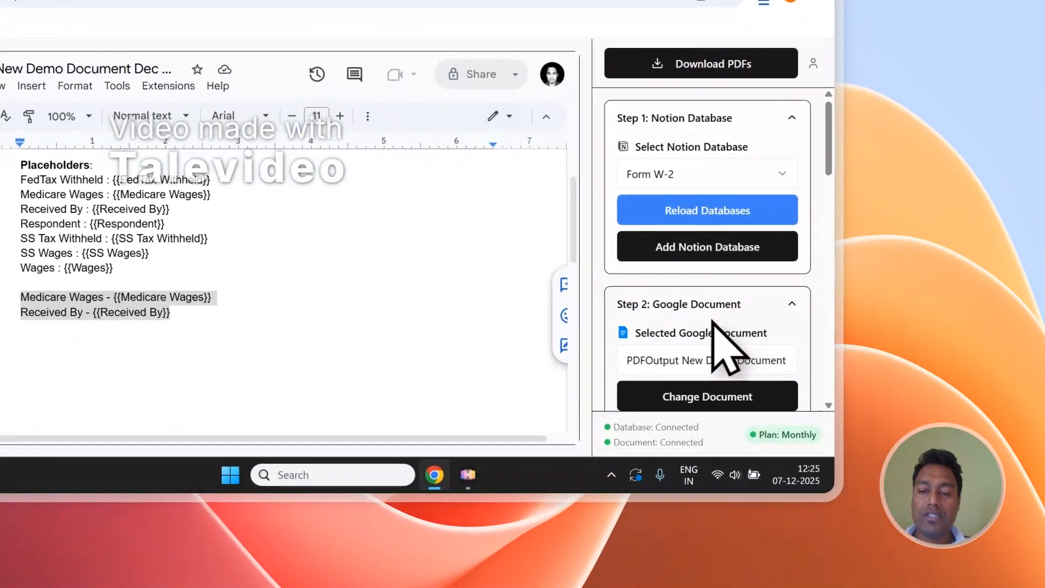
scroll(816, 471, down, 1)
Set the third row's GeneratePDF status to Ready to Generate.
click(188, 116)
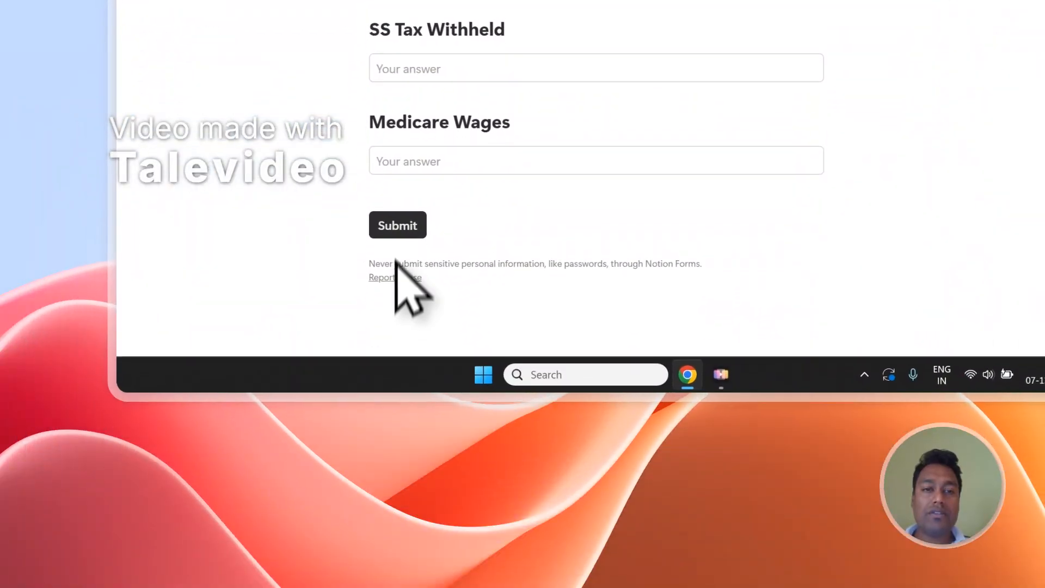
click(404, 24)
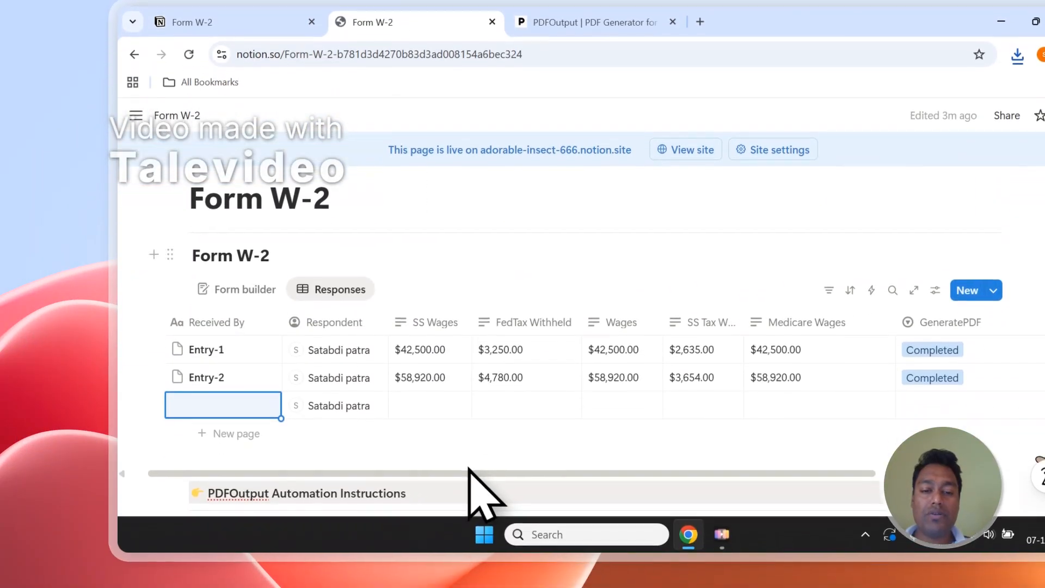
drag(467, 471, 504, 476)
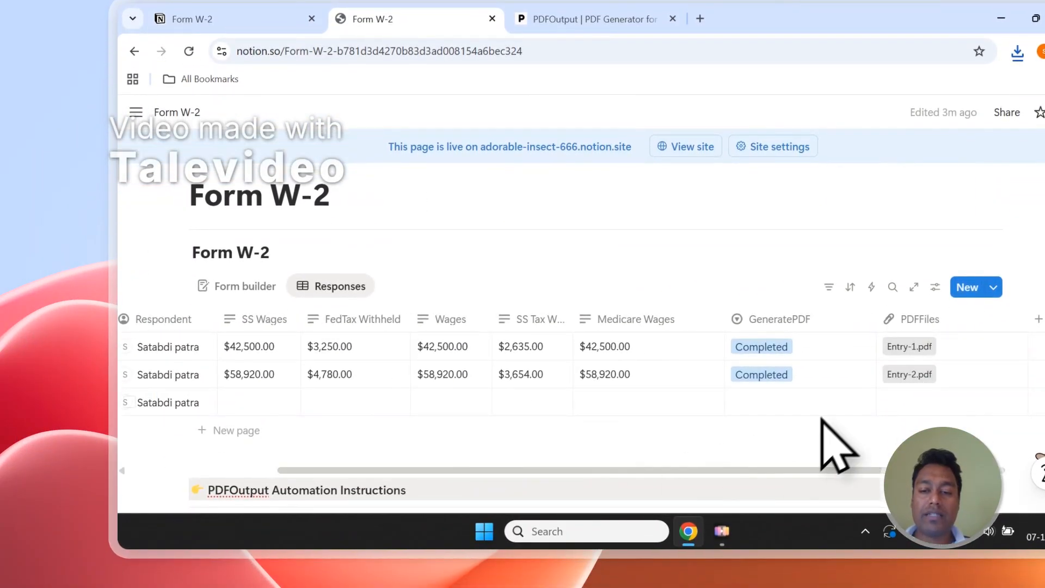
click(806, 405)
click(807, 313)
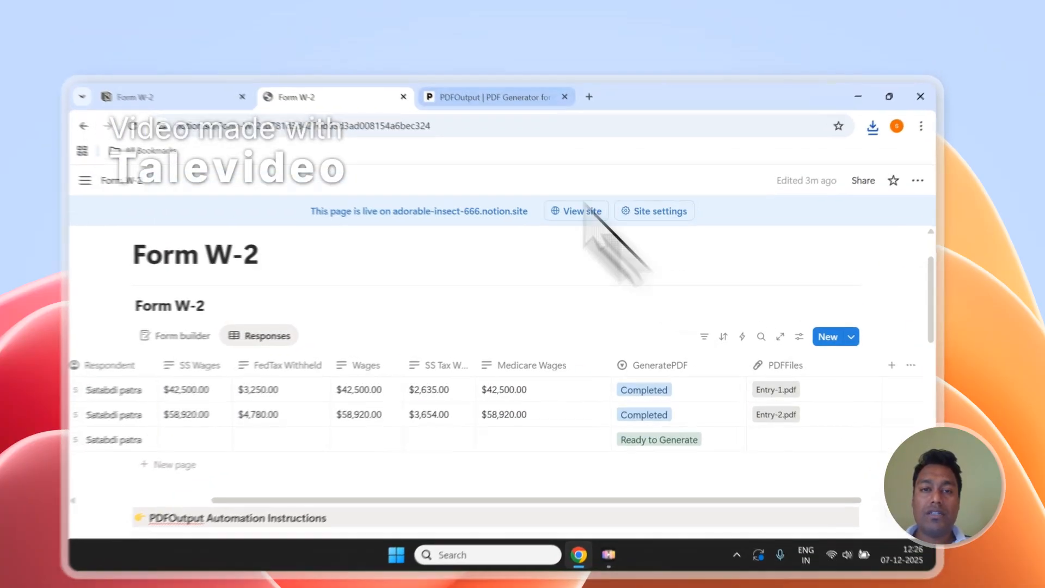
Monitor the PDFOutput automation and the Form W-2 table for generation progress.
click(493, 82)
scroll(697, 318, down, 5)
scroll(800, 336, down, 3)
scroll(795, 414, down, 4)
scroll(817, 410, up, 3)
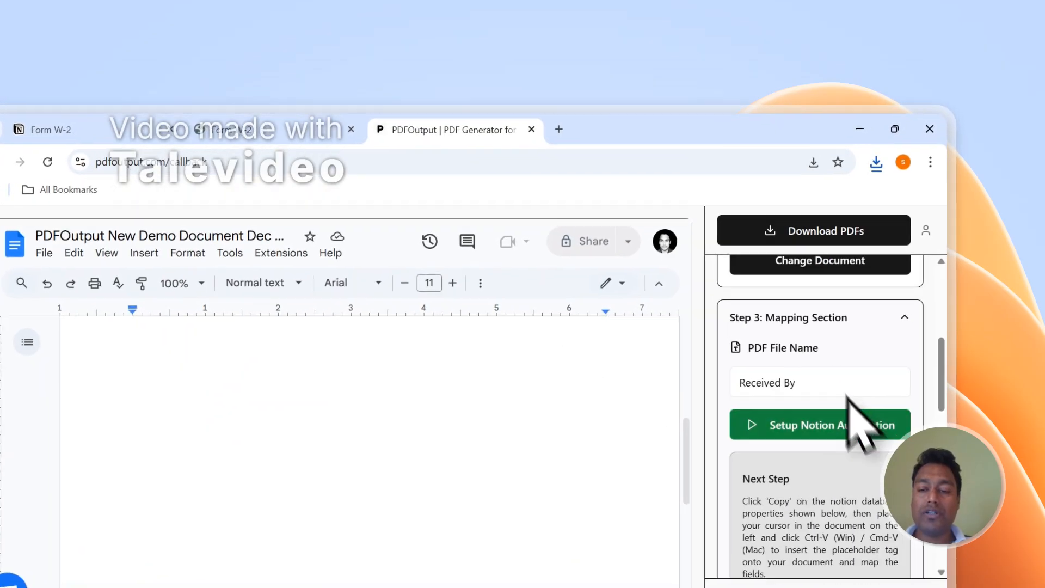
scroll(457, 421, up, 2)
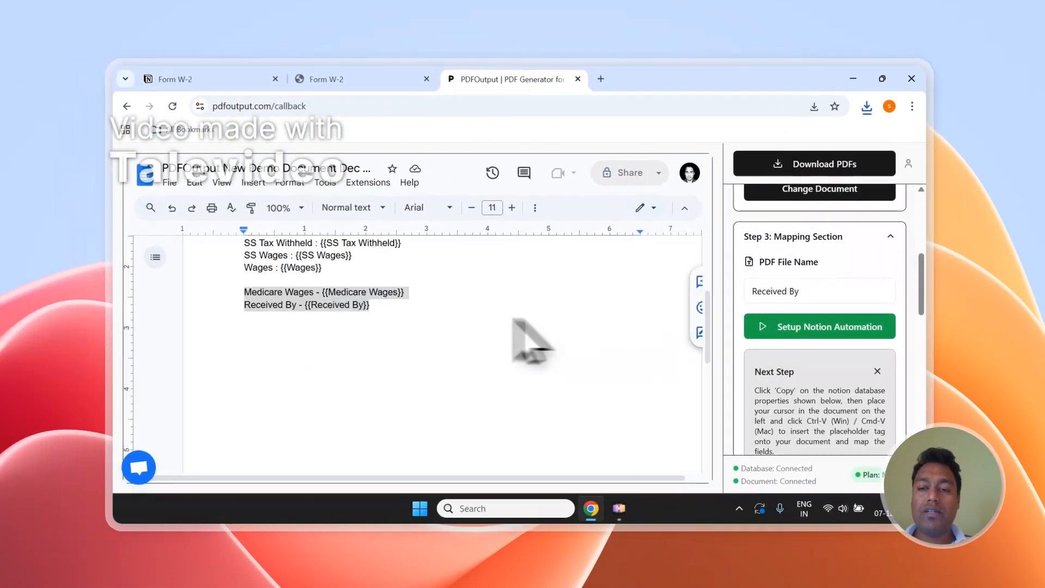
scroll(514, 321, up, 3)
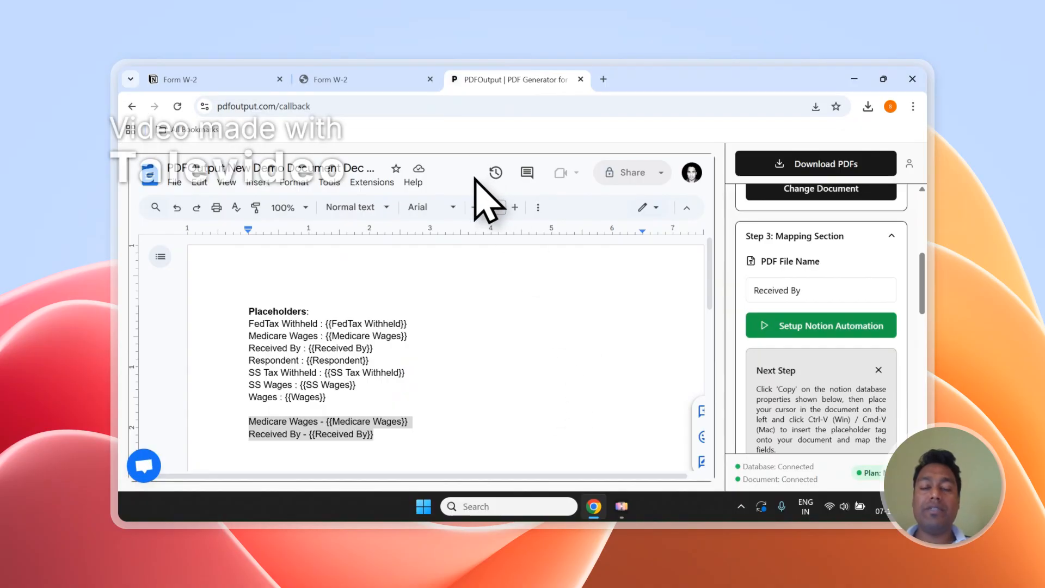
click(362, 86)
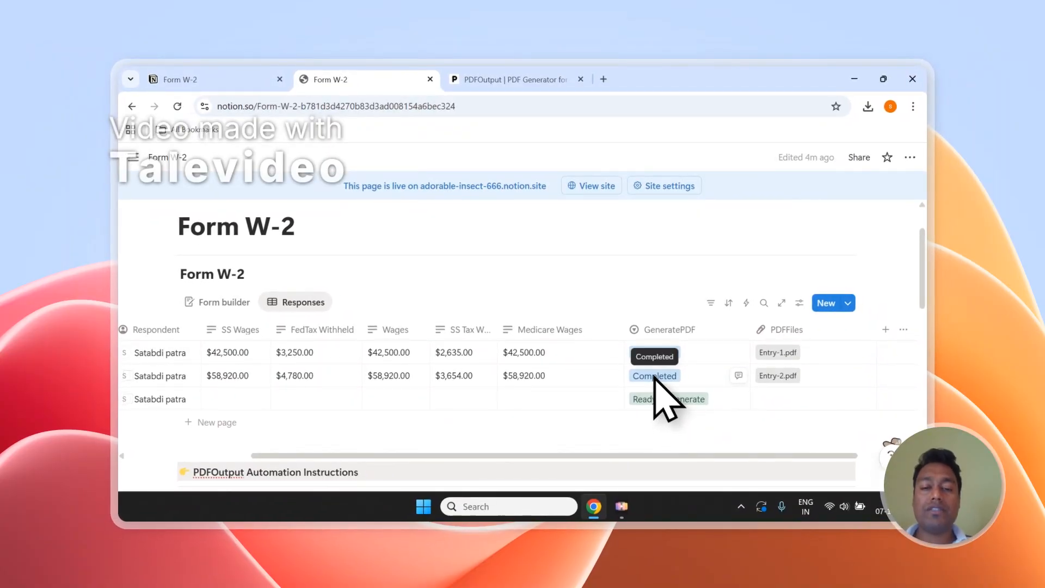
click(509, 80)
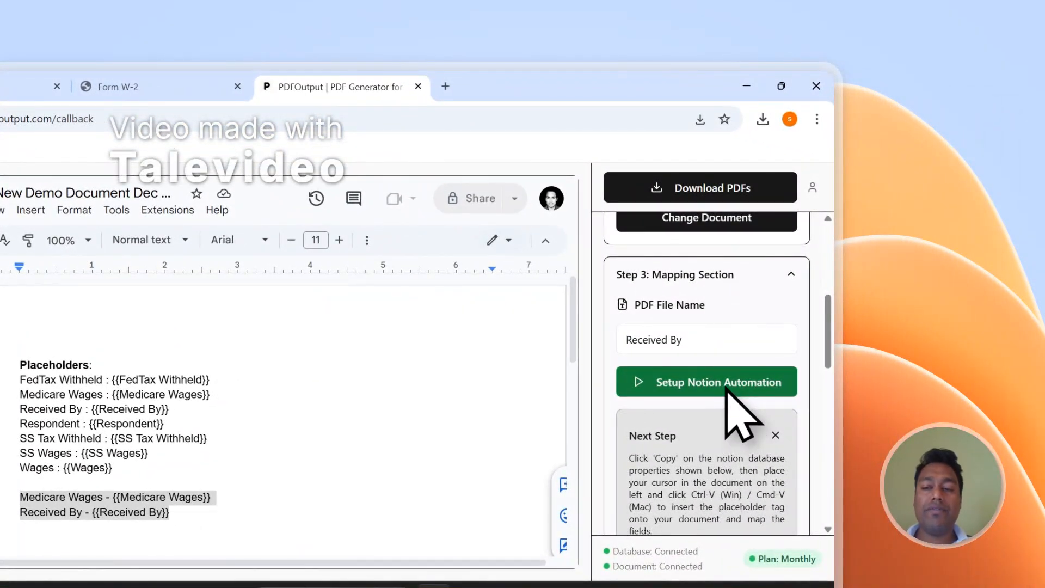
click(170, 77)
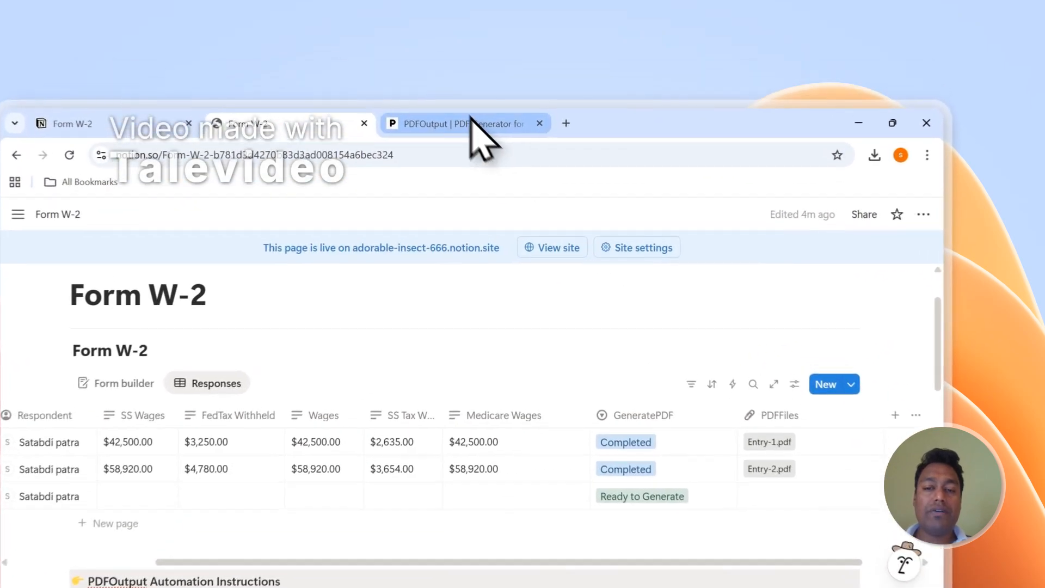
Open and close the PDFOutput support chat, then sign out of the account.
click(515, 79)
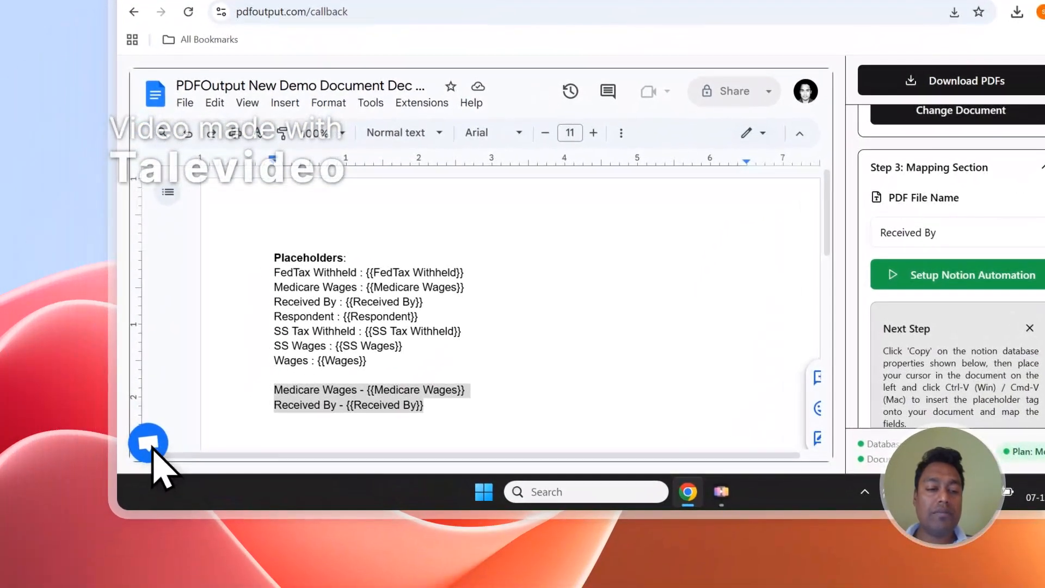
click(149, 443)
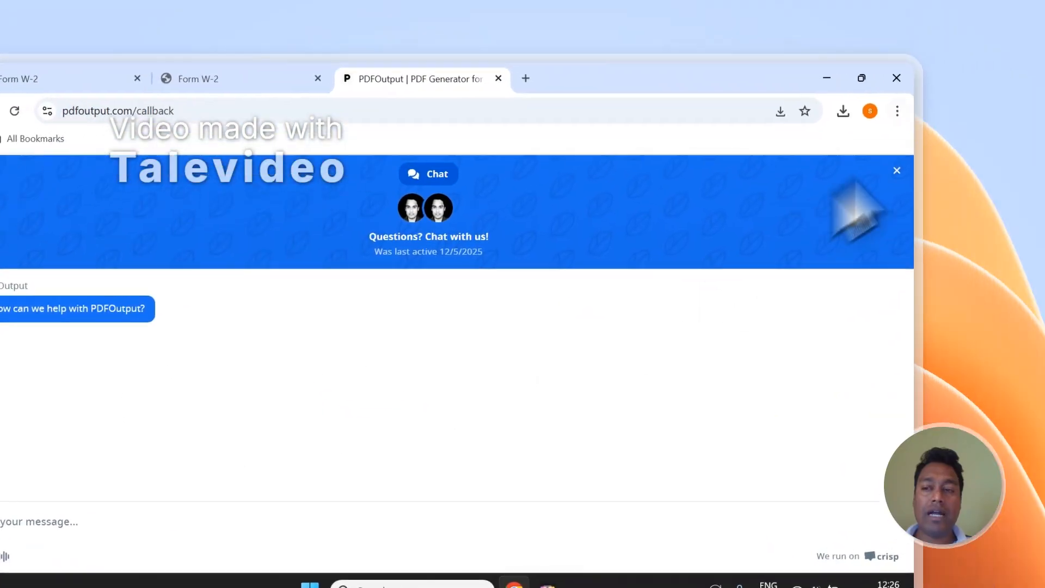
click(897, 170)
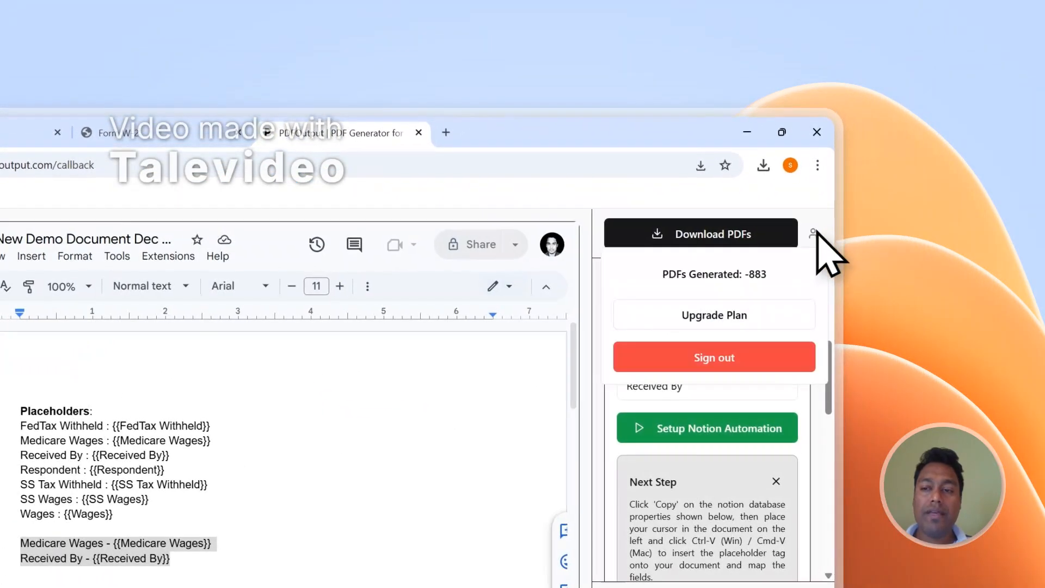
click(760, 357)
drag(828, 292, 836, 587)
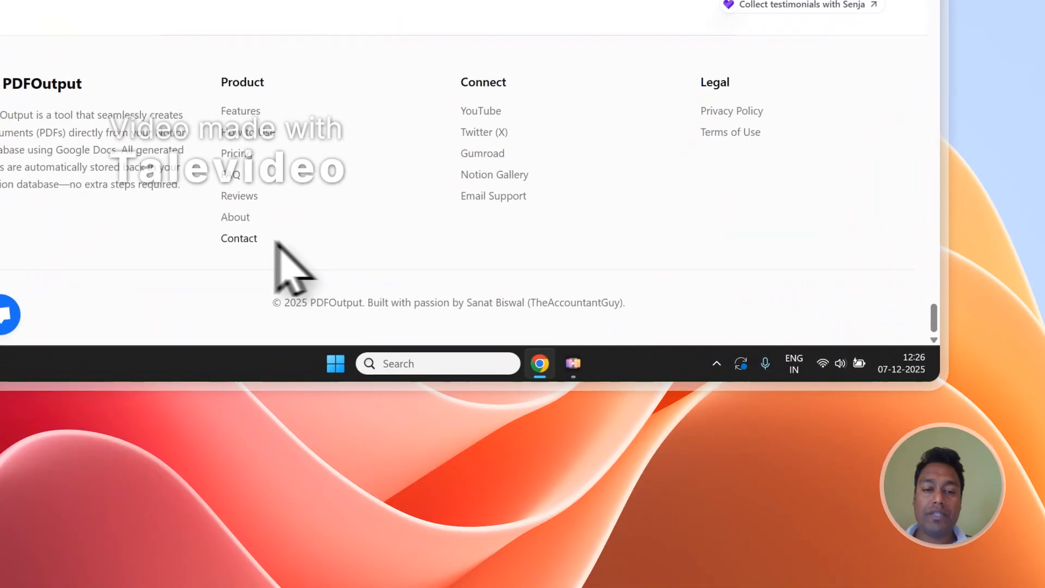
View the PDFOutput contact page, then confirm the third row's PDF is attached in Notion.
click(133, 406)
scroll(537, 128, down, 3)
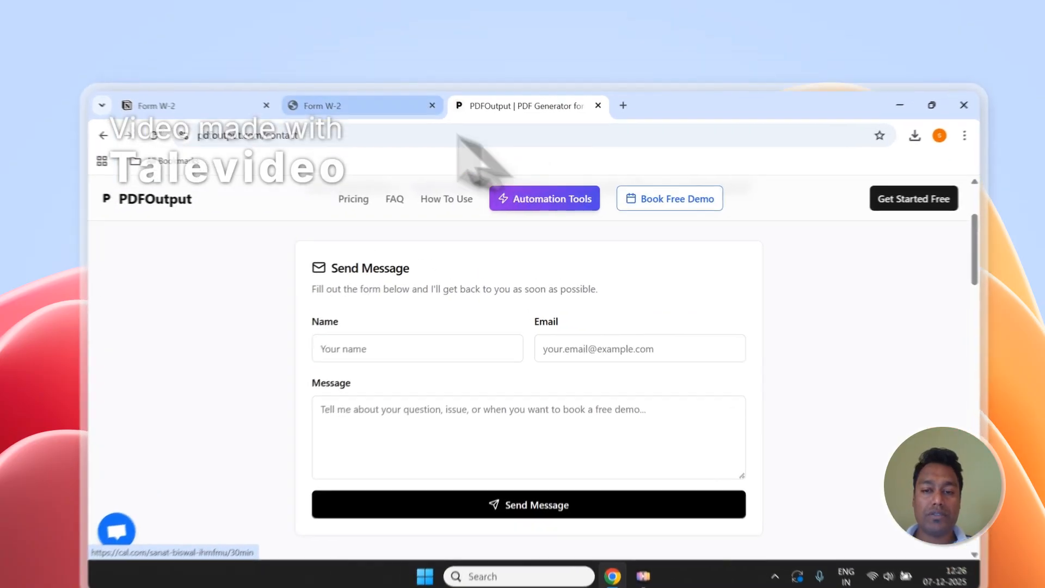
click(383, 80)
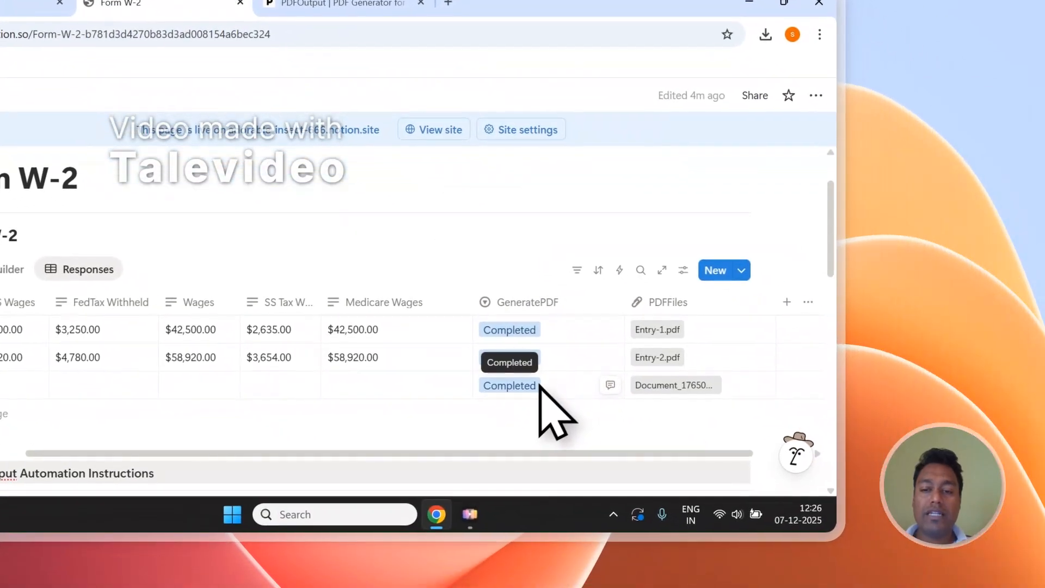